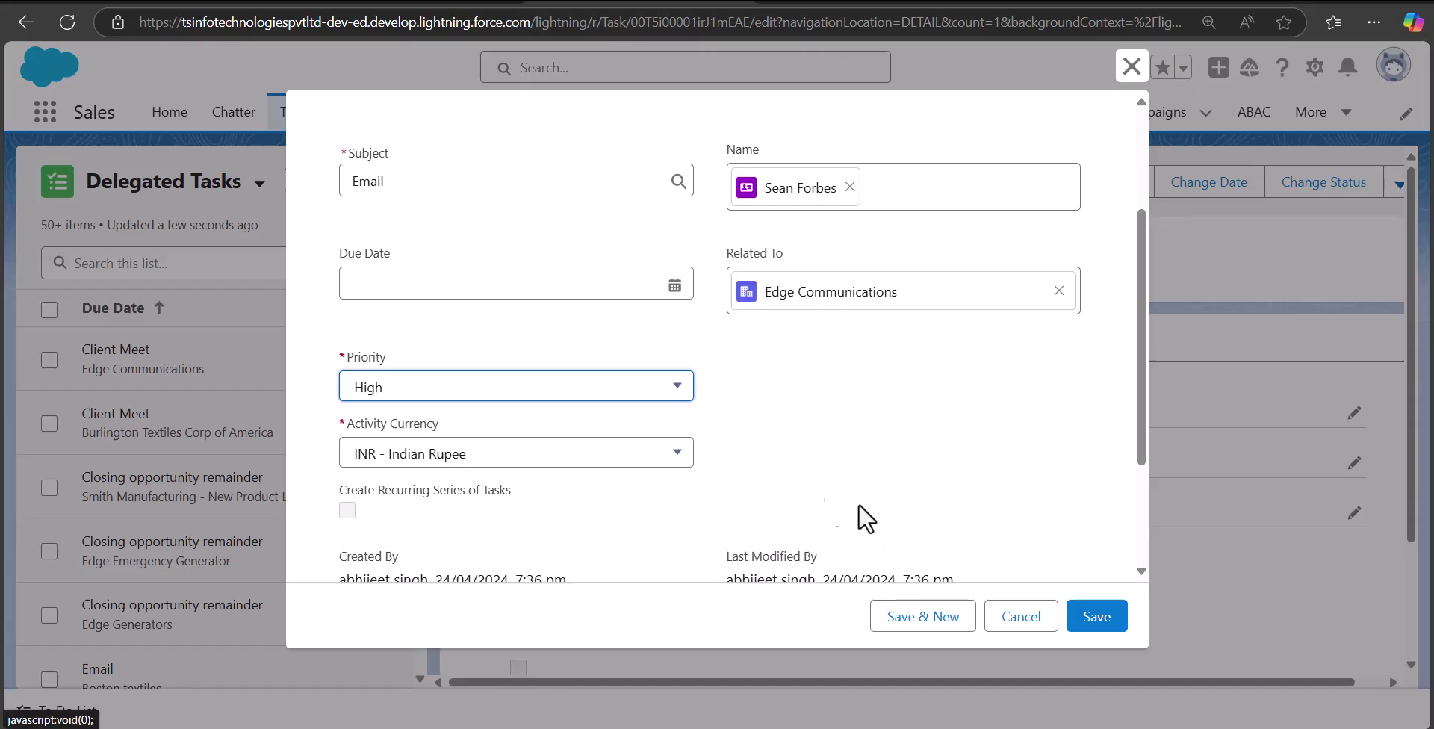
Save the edited Email task related to Edge Communications
click(1096, 618)
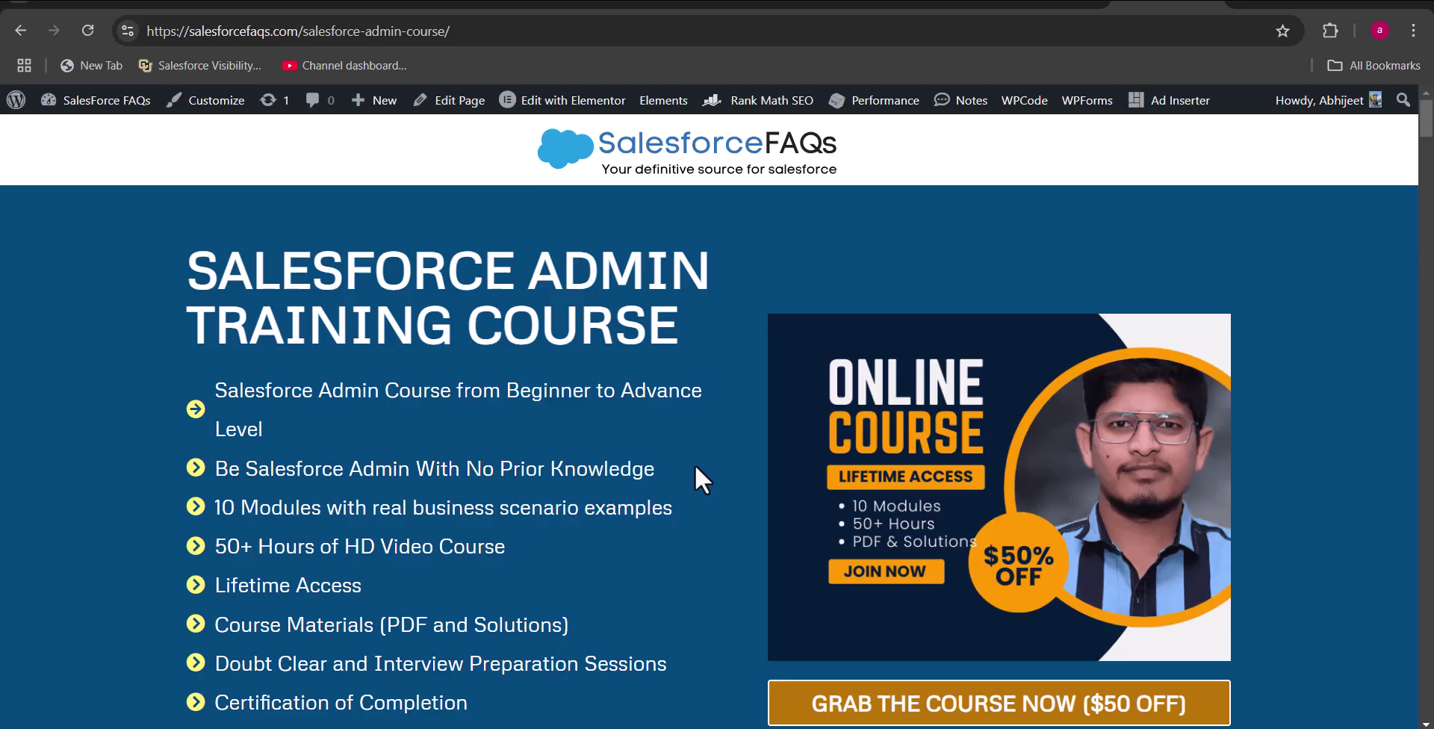
Read through the Salesforce Admin training course page, covering the overview, instructors, success stories and module list
scroll(695, 465, down, 3)
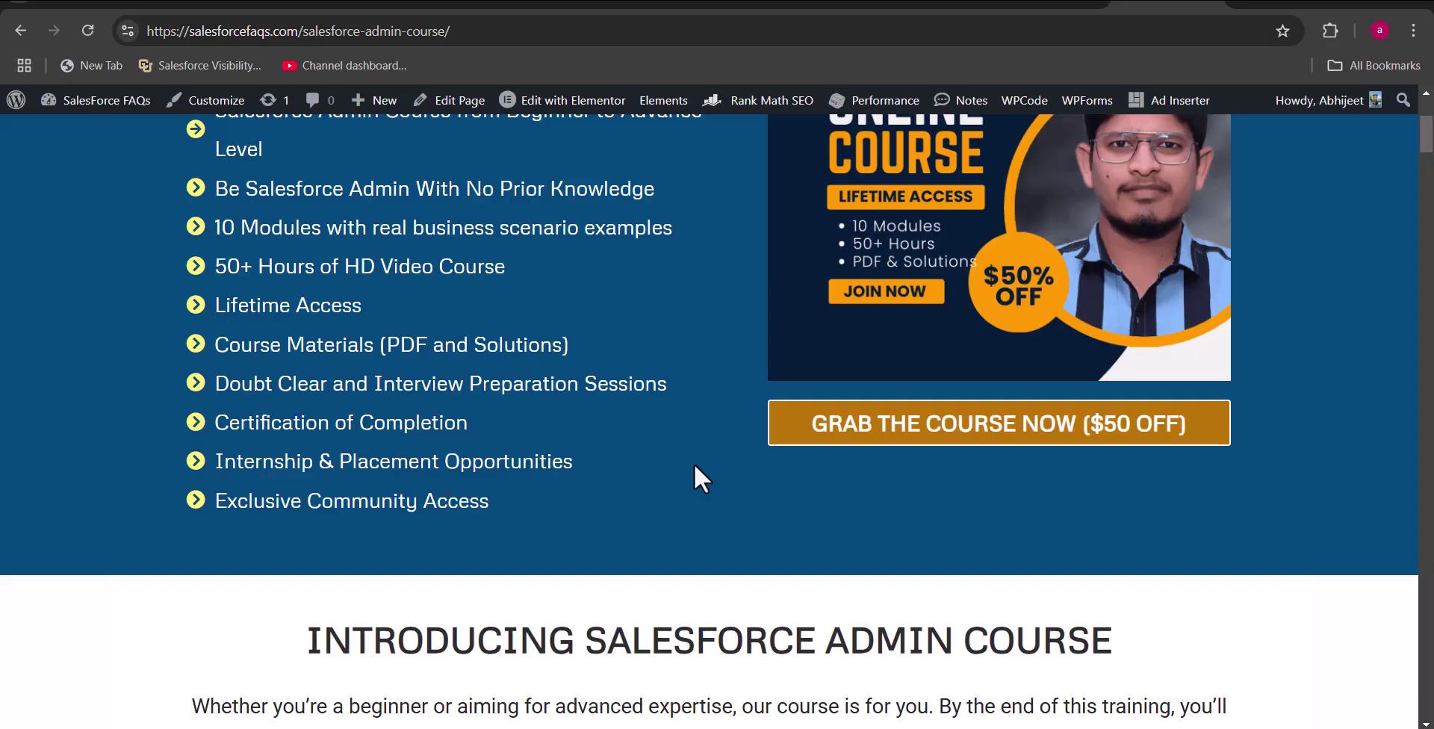
scroll(693, 463, up, 1)
scroll(692, 462, down, 4)
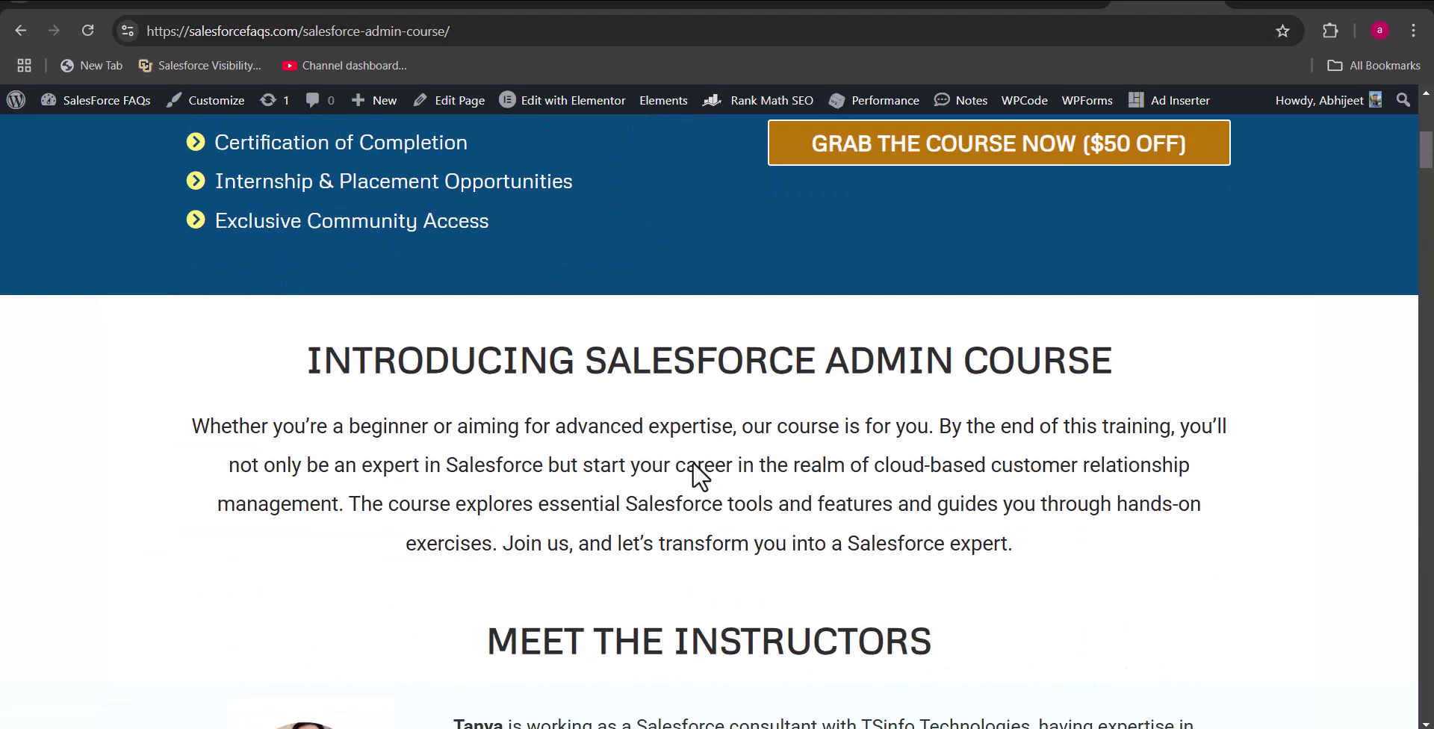
scroll(692, 461, up, 2)
scroll(692, 463, down, 7)
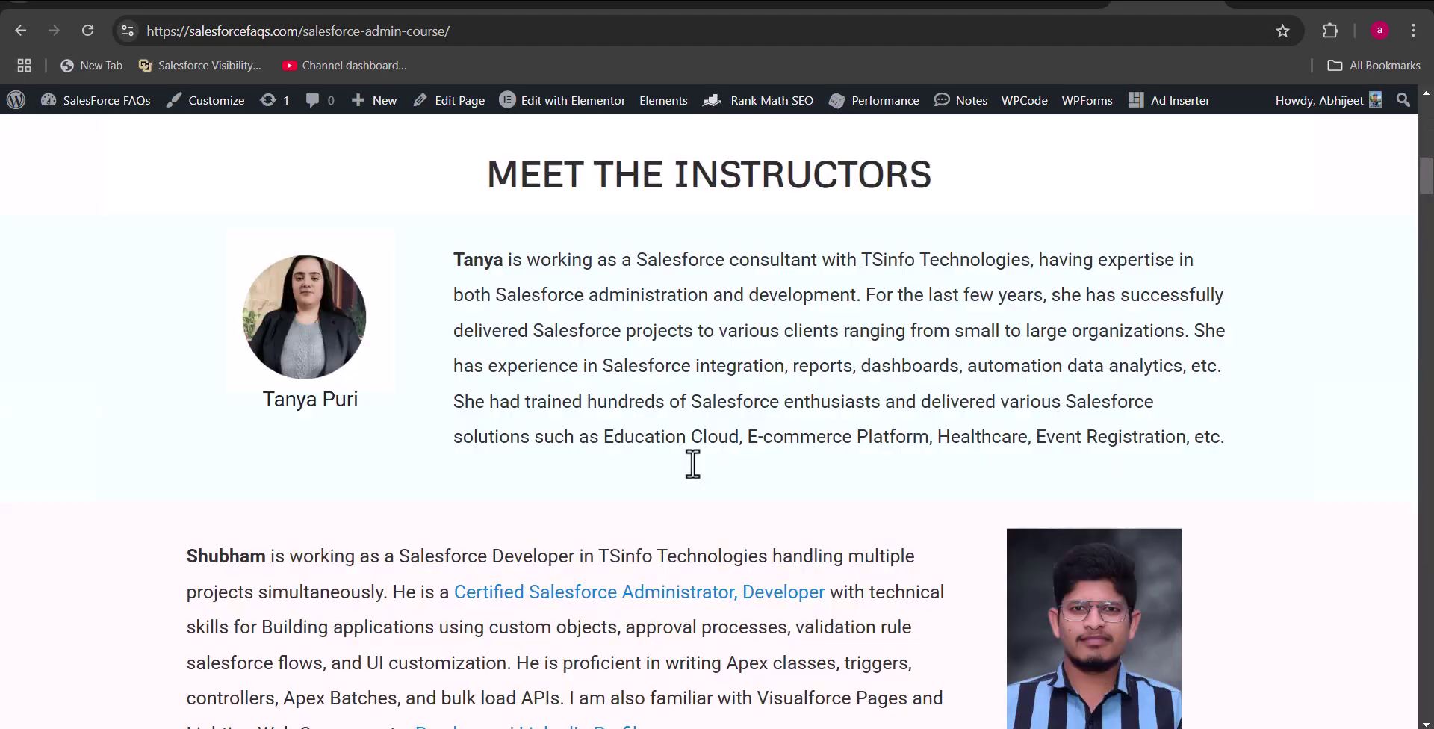
scroll(692, 463, down, 3)
scroll(693, 464, down, 12)
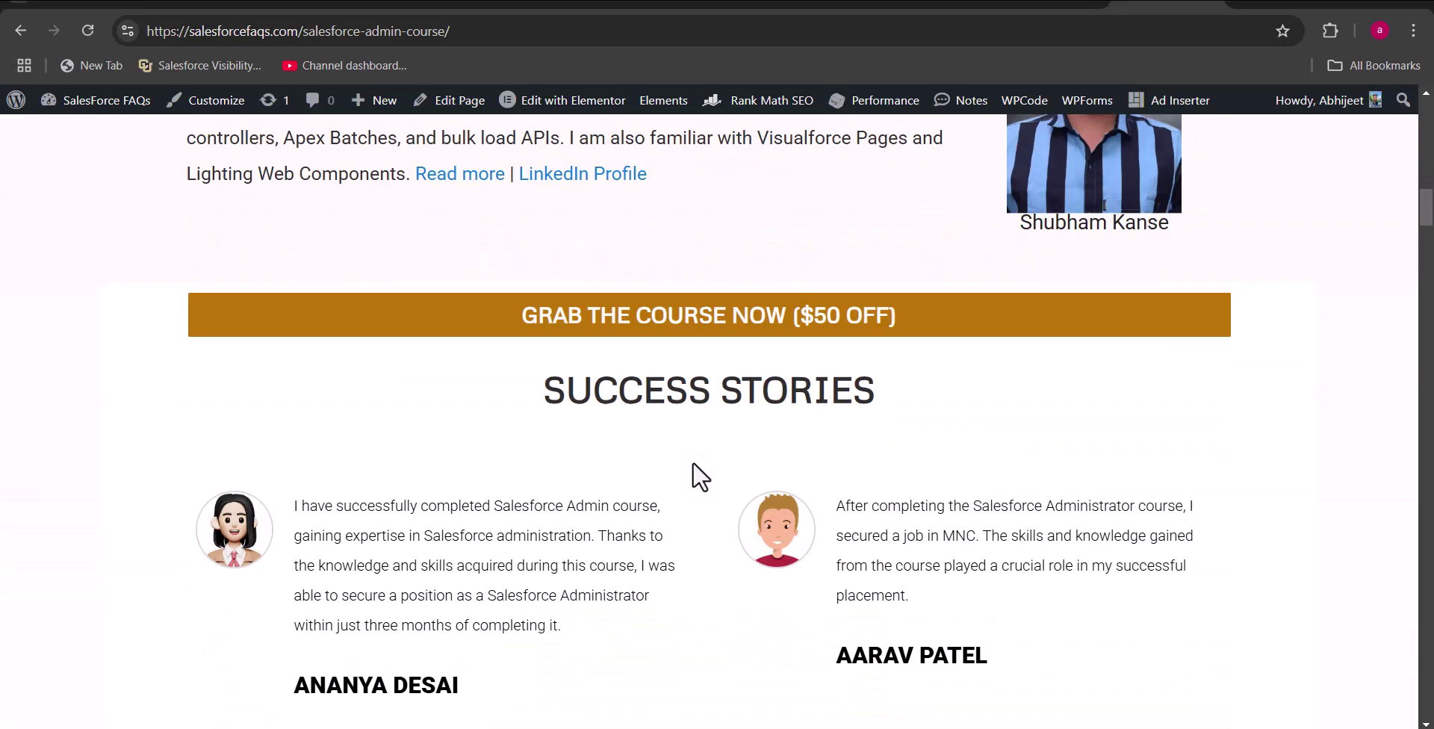
scroll(700, 475, down, 11)
scroll(700, 475, down, 14)
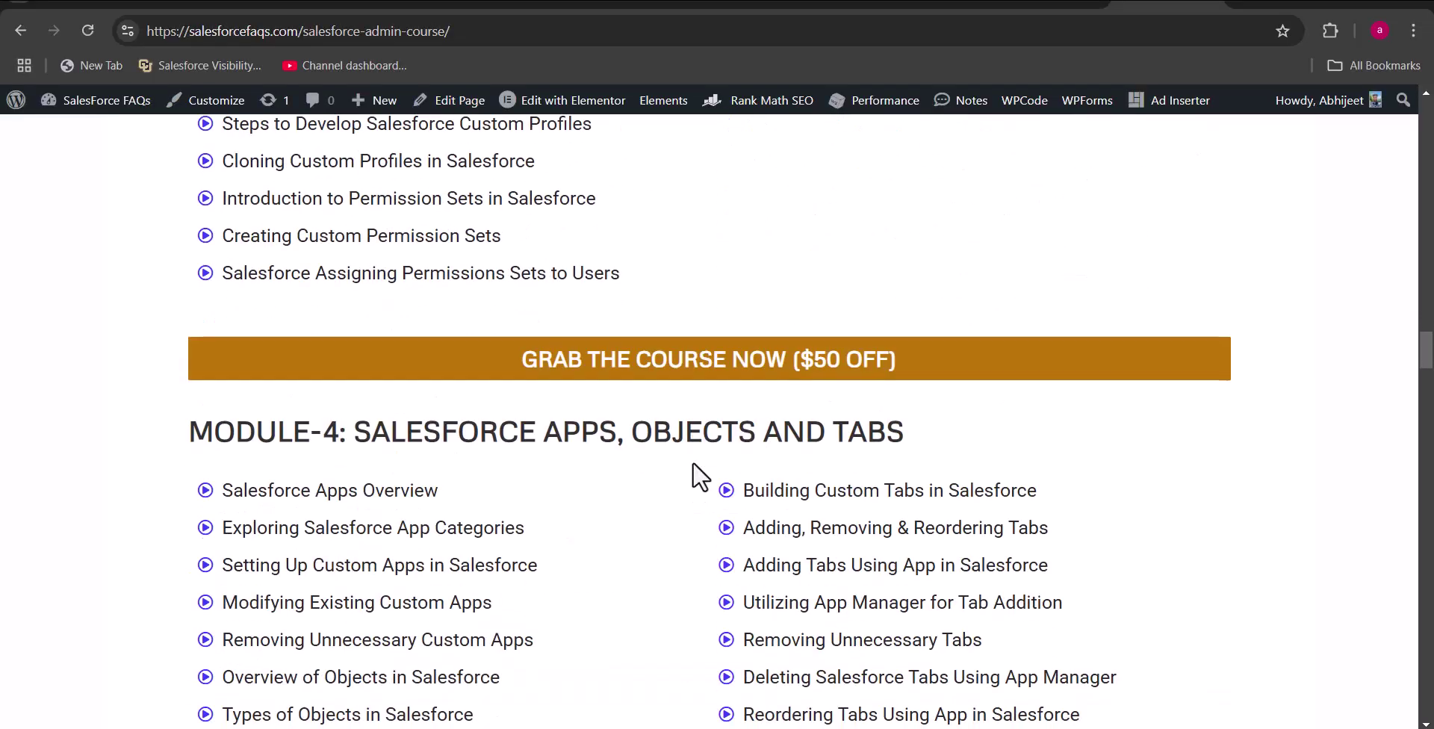
scroll(675, 497, down, 2)
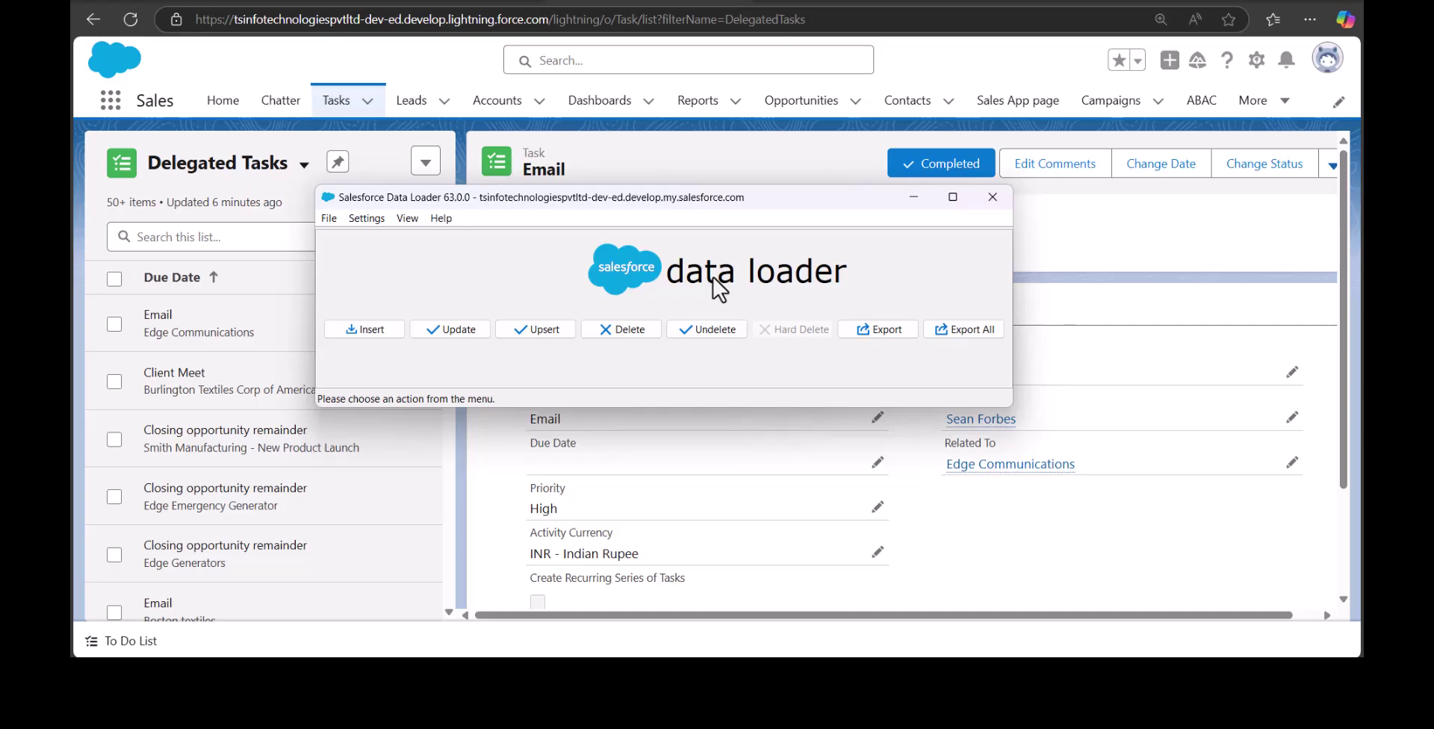
Switch to Excel and look over the opportunity records and their IDs in the oppsstract sheet
click(590, 654)
click(541, 632)
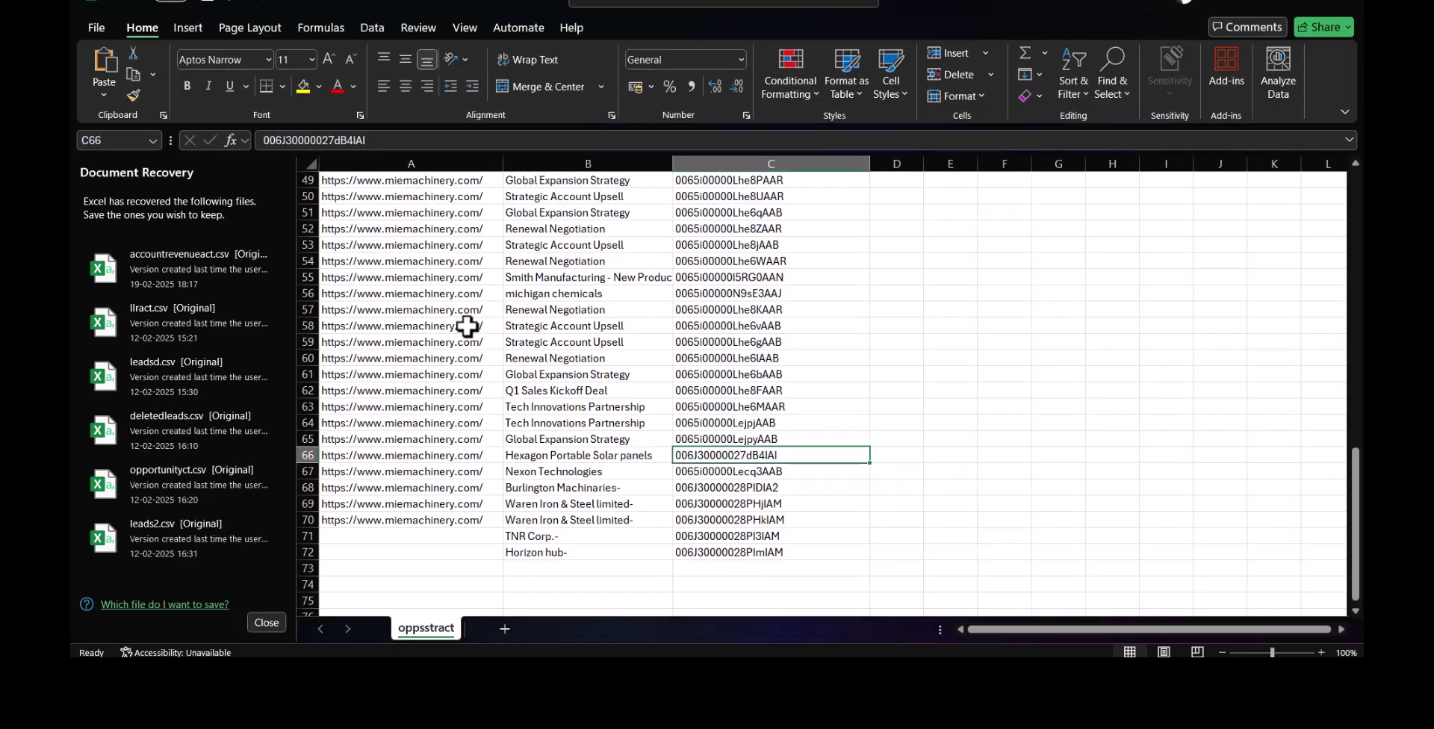
scroll(403, 352, up, 7)
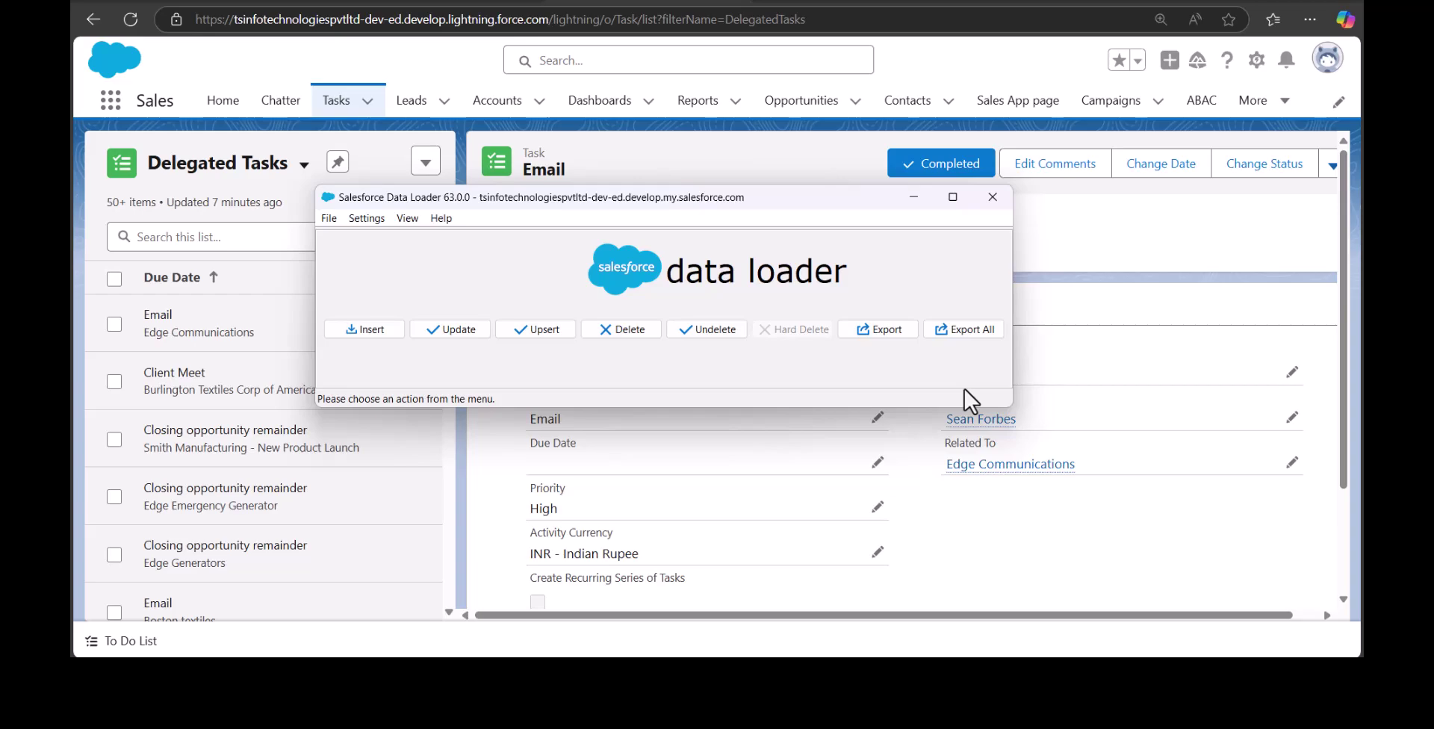
Start an export in Data Loader and log in to the Production org with OAuth, allowing Dataloader Partner access
click(878, 333)
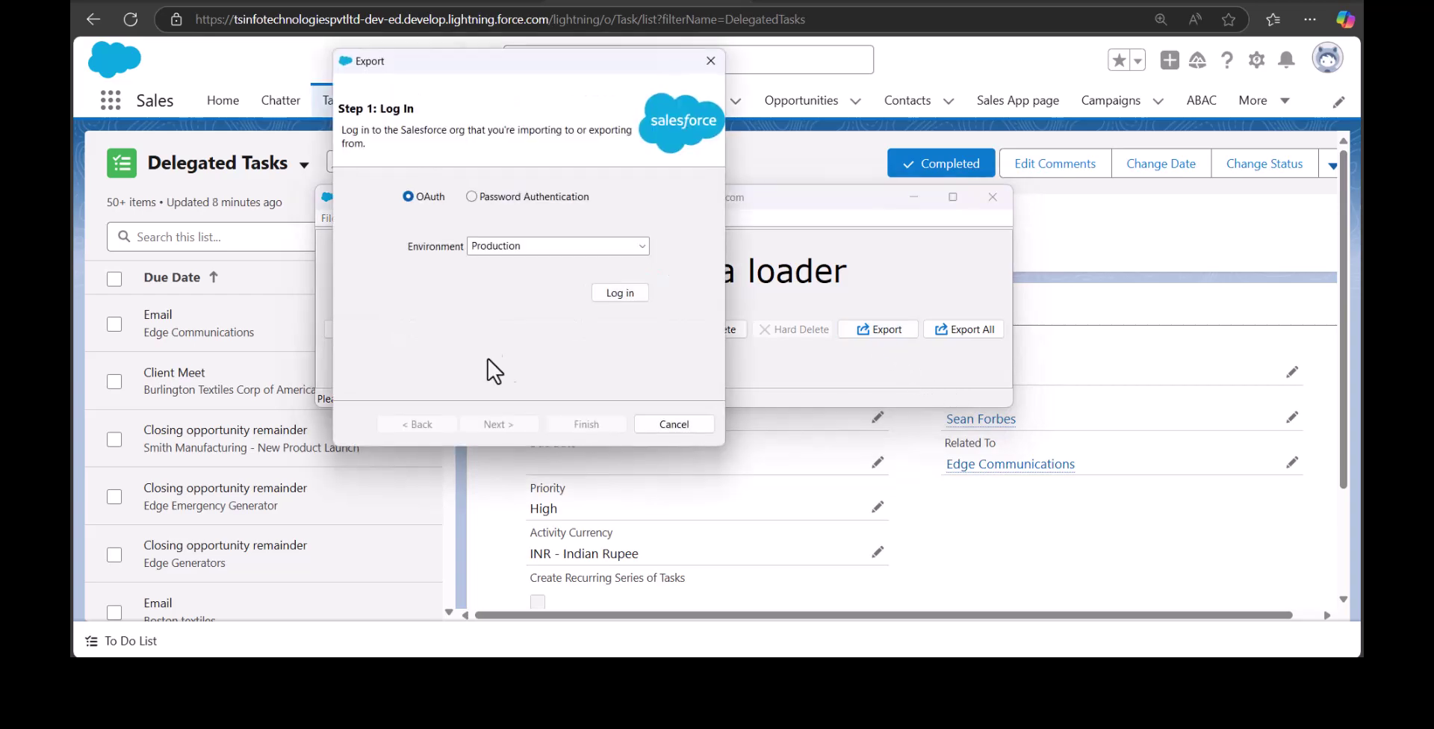
click(620, 292)
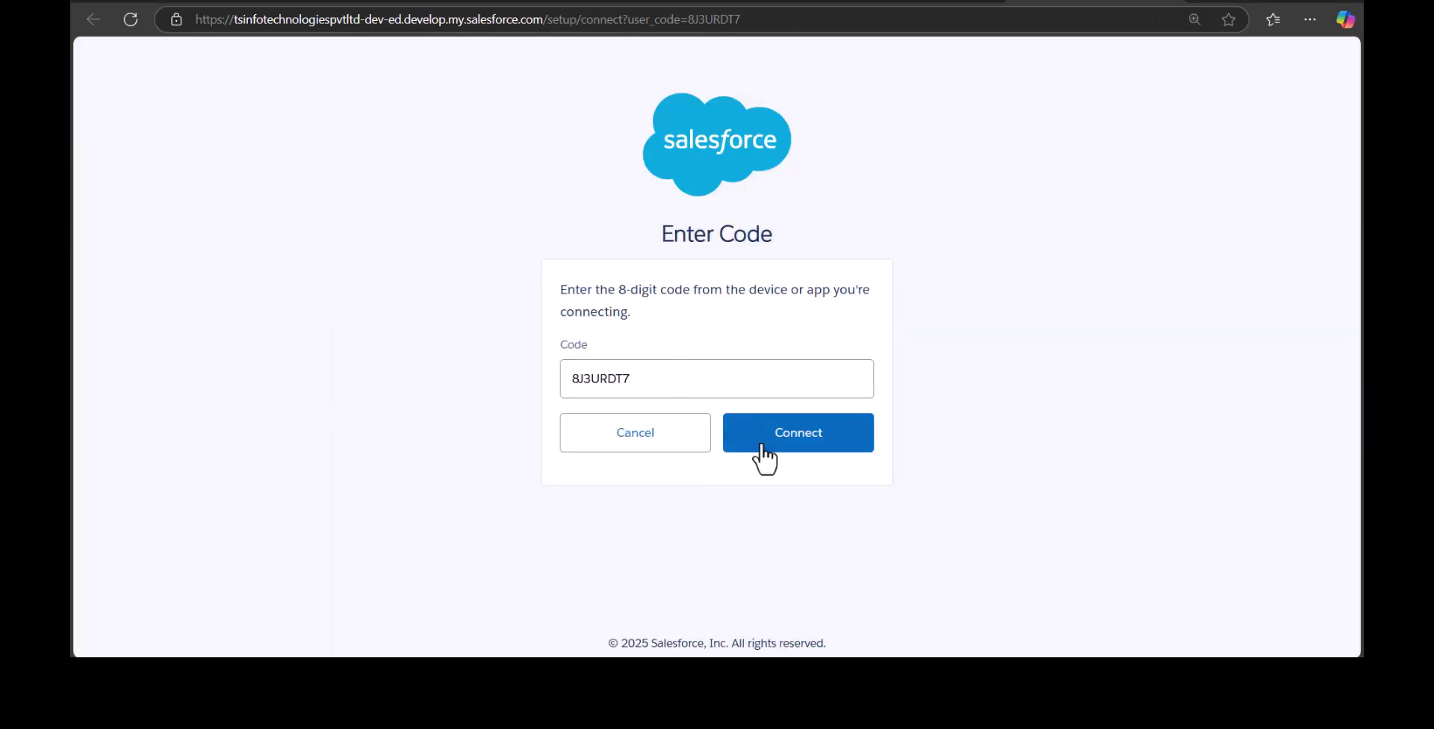
click(763, 447)
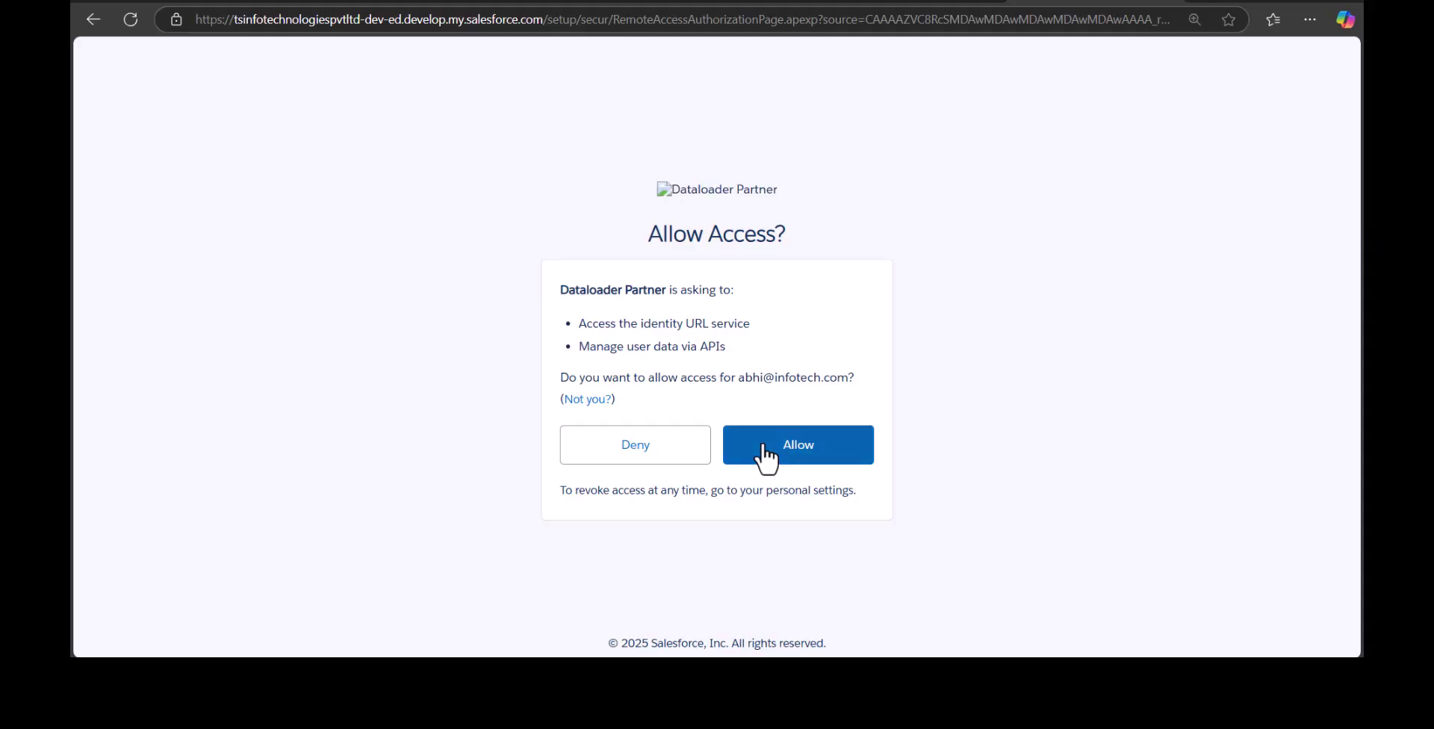
click(775, 457)
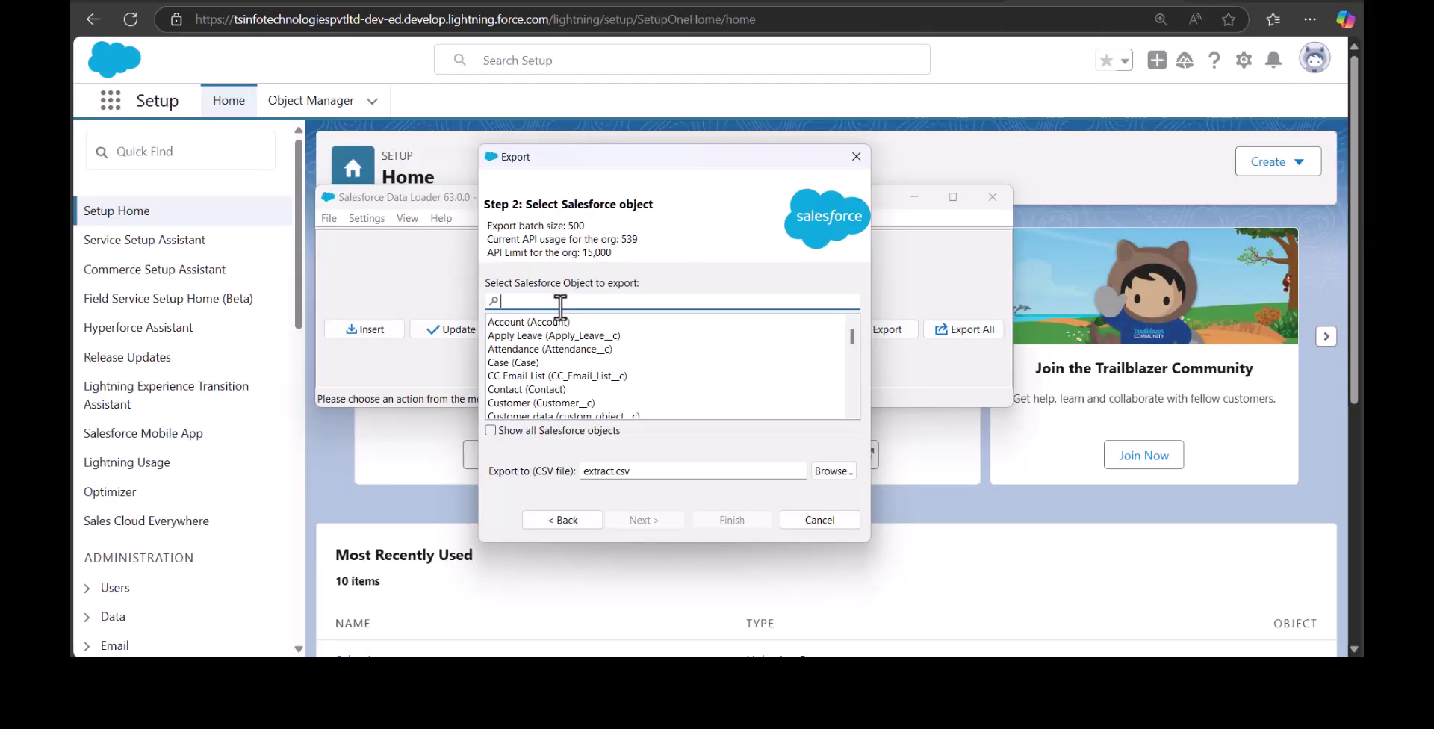
Search for "task" and choose Task (Task) as the Salesforce object to export
text(t)
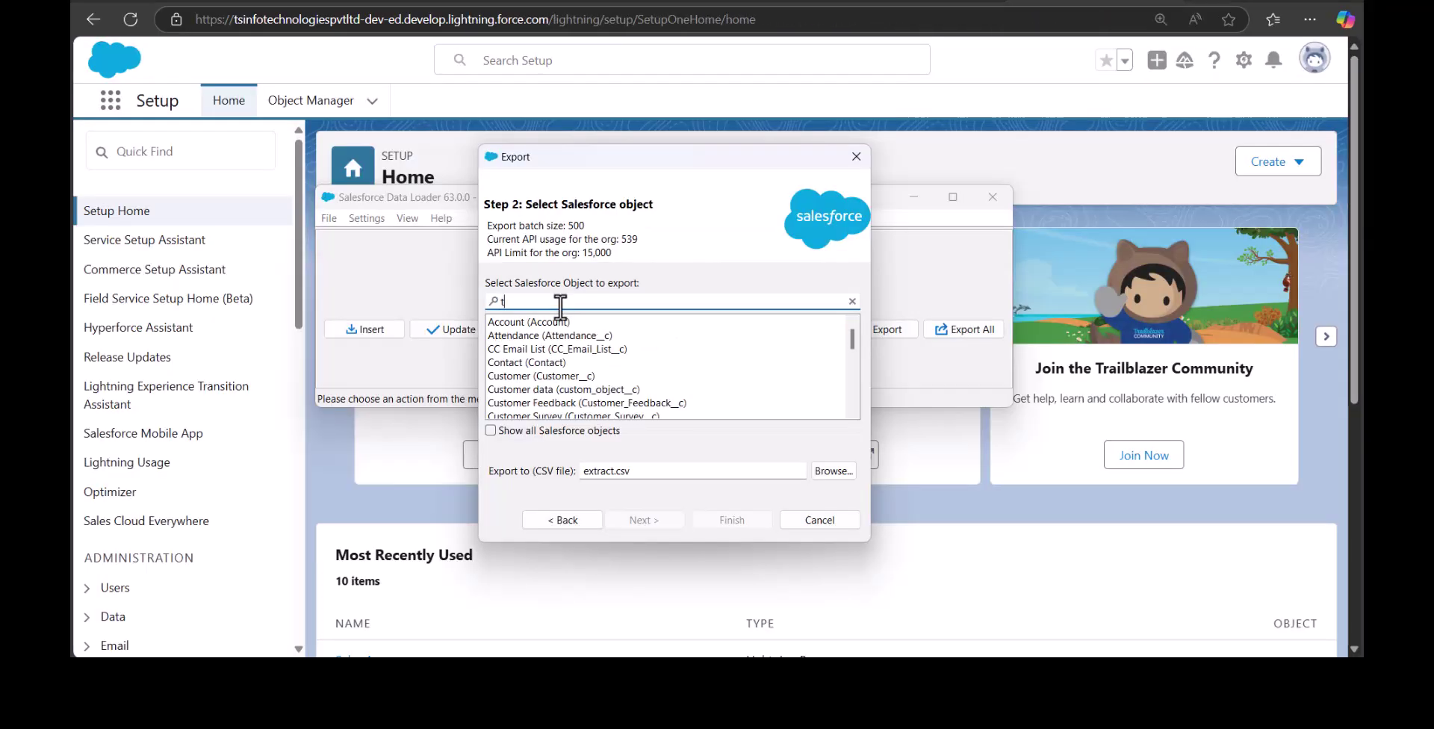
text(ask)
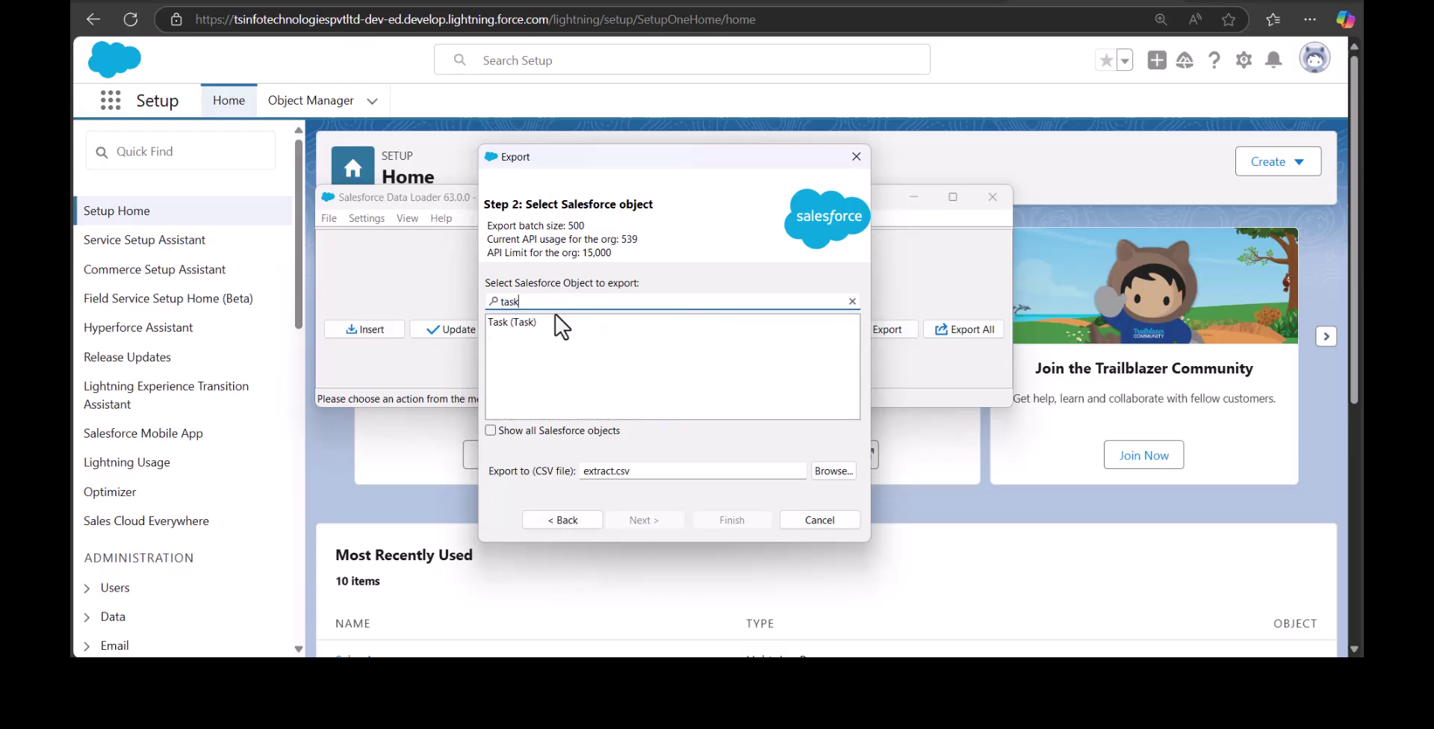
click(553, 321)
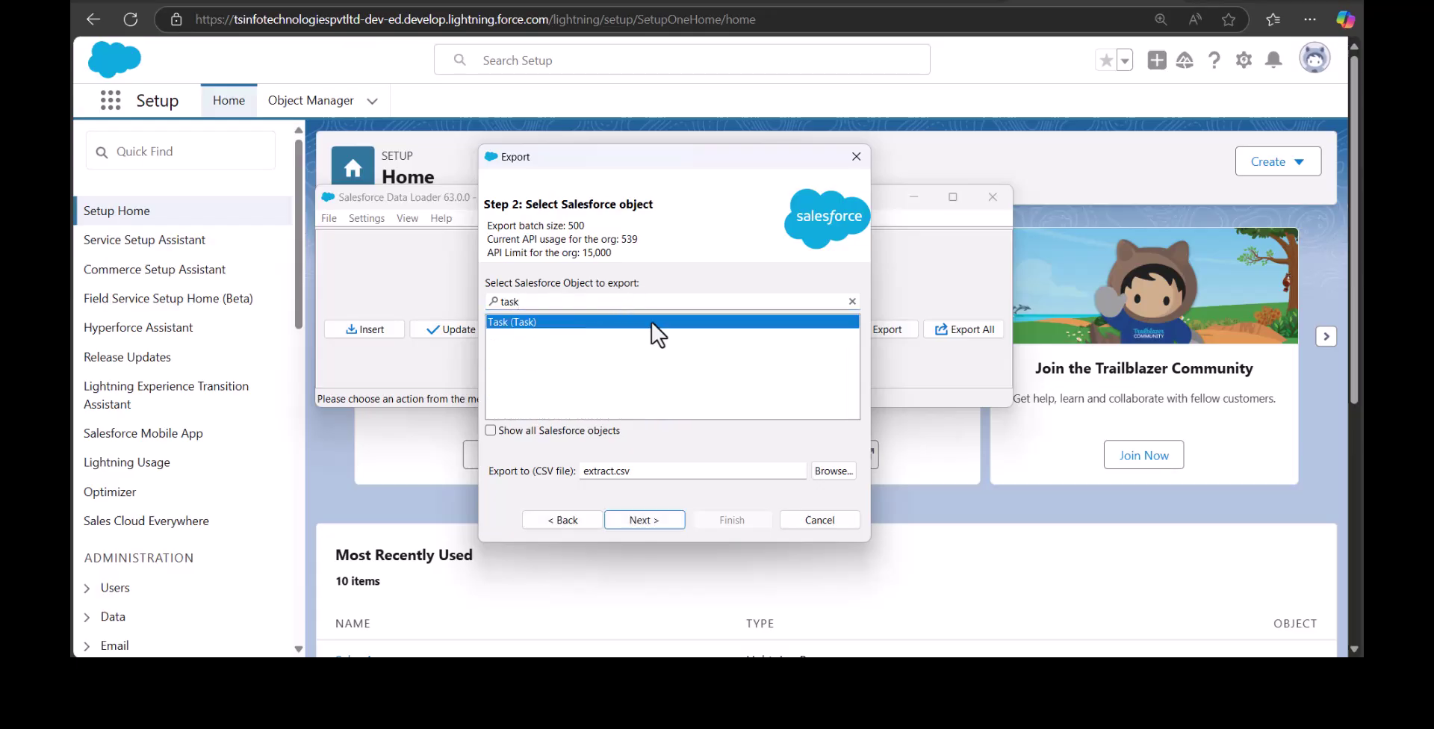
Name the export file Taskextract.csv and proceed to the query editing stage
drag(611, 470, 556, 457)
text(Tak)
key(BackSpace)
text(ske)
text(xtrac)
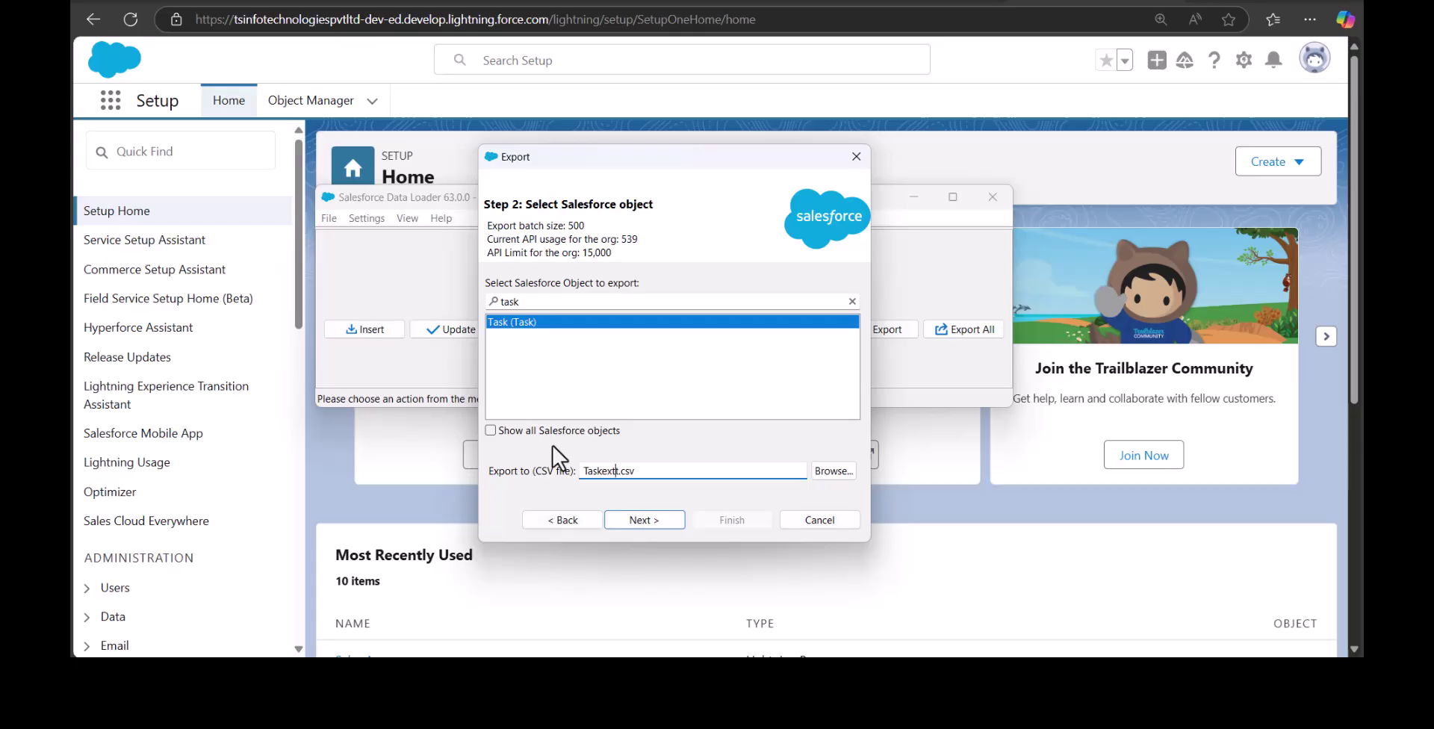
click(651, 523)
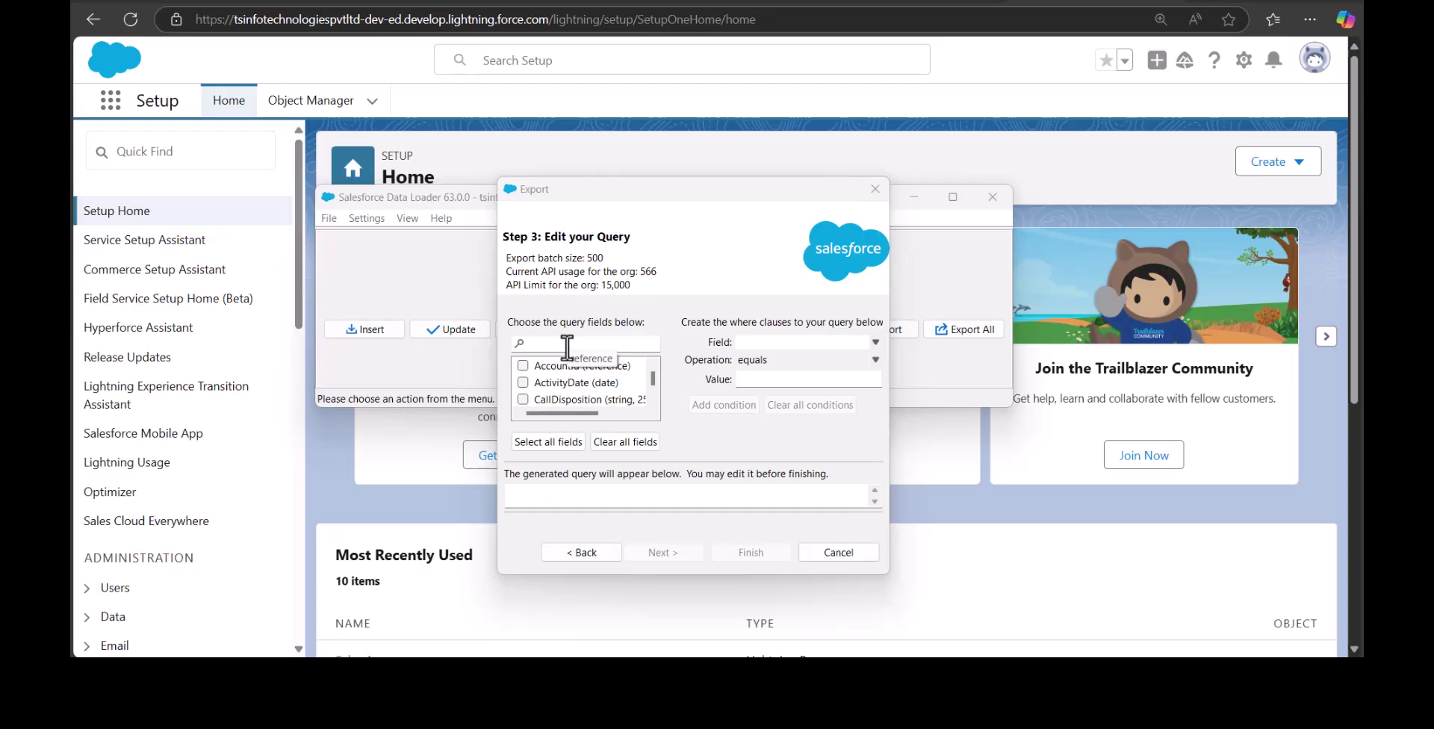
Include the Id, WhoId, IsClosed and Description fields in the Task export query
click(556, 344)
text(id)
drag(548, 342, 514, 340)
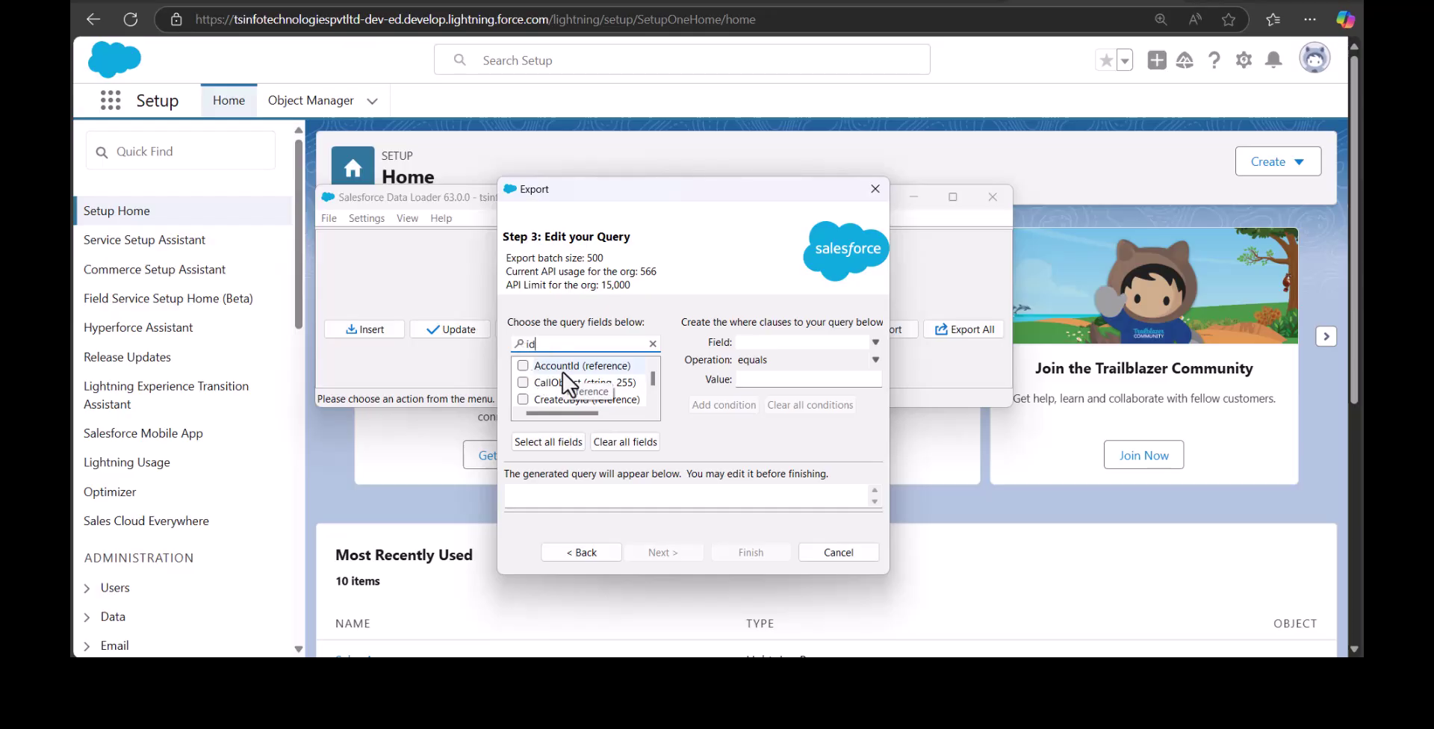
scroll(551, 379, down, 5)
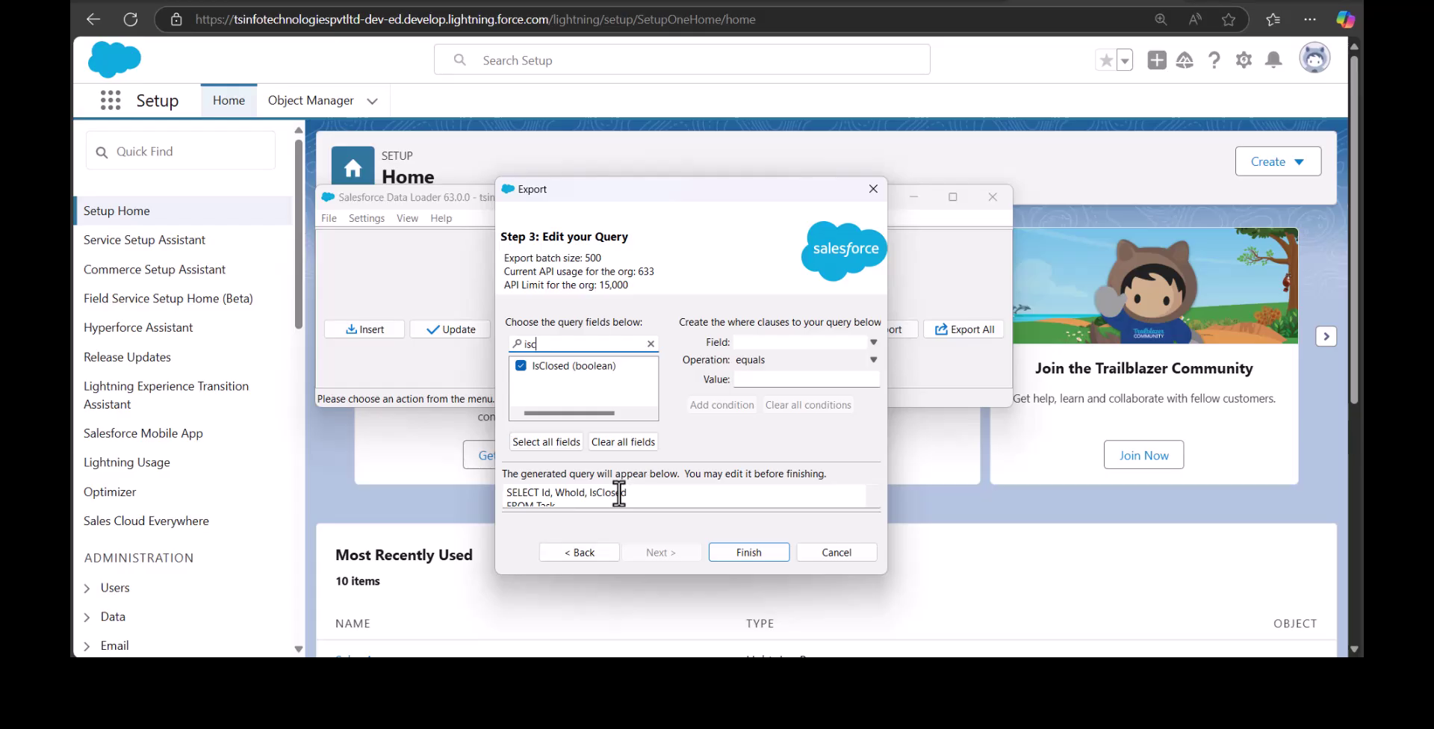
key(BackSpace)
key(BackSpace)
key(BackSpace)
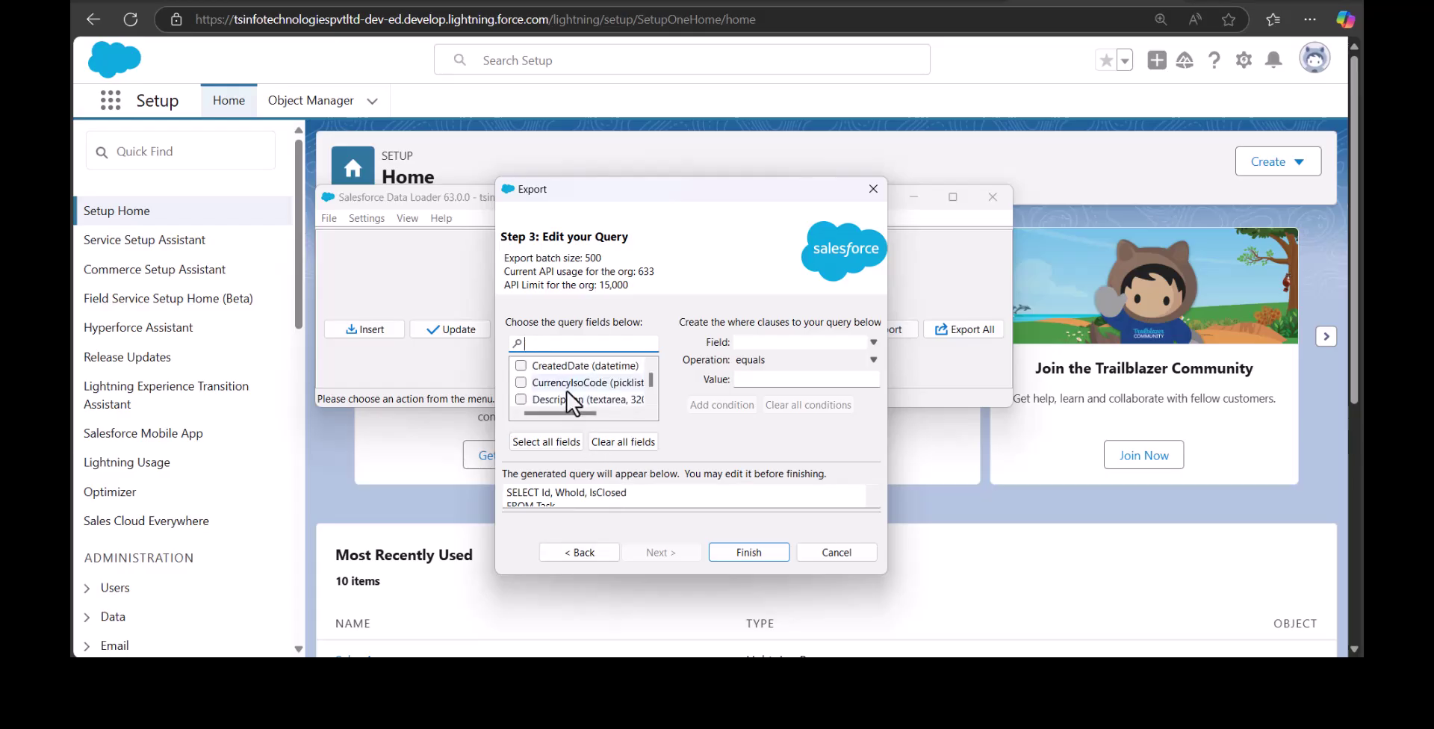
click(521, 400)
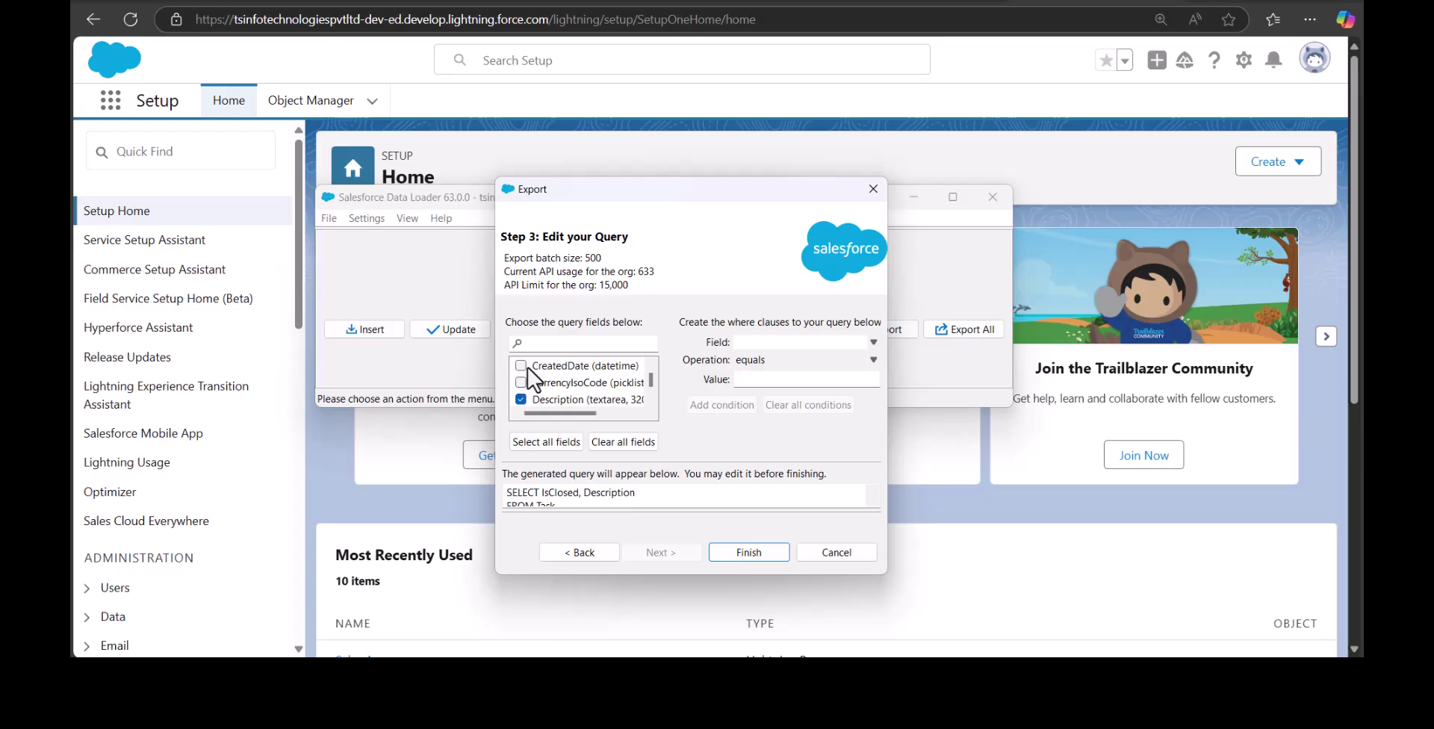
Add a query condition requiring CreatedDate to be greater than 11/08/2024
click(549, 365)
click(739, 348)
text(Create)
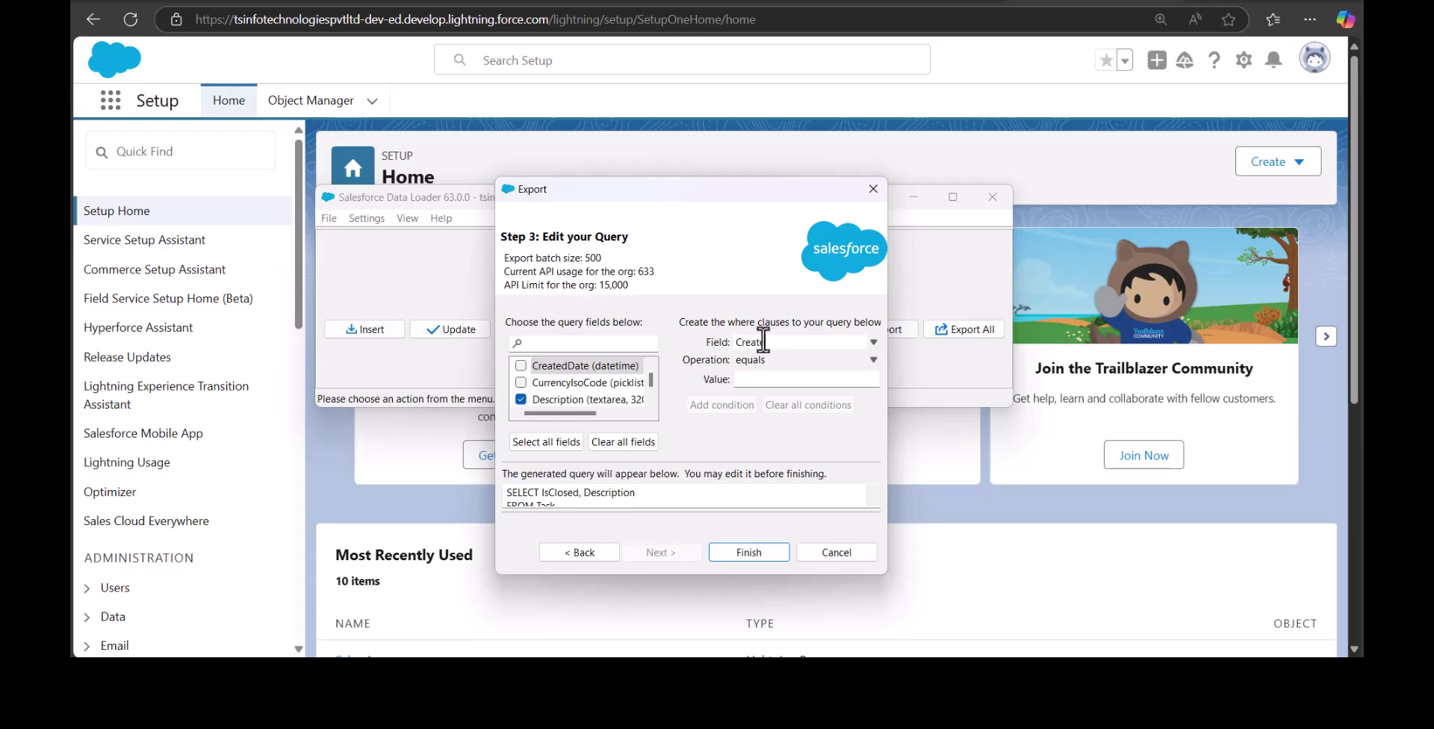
text(dDate)
click(830, 375)
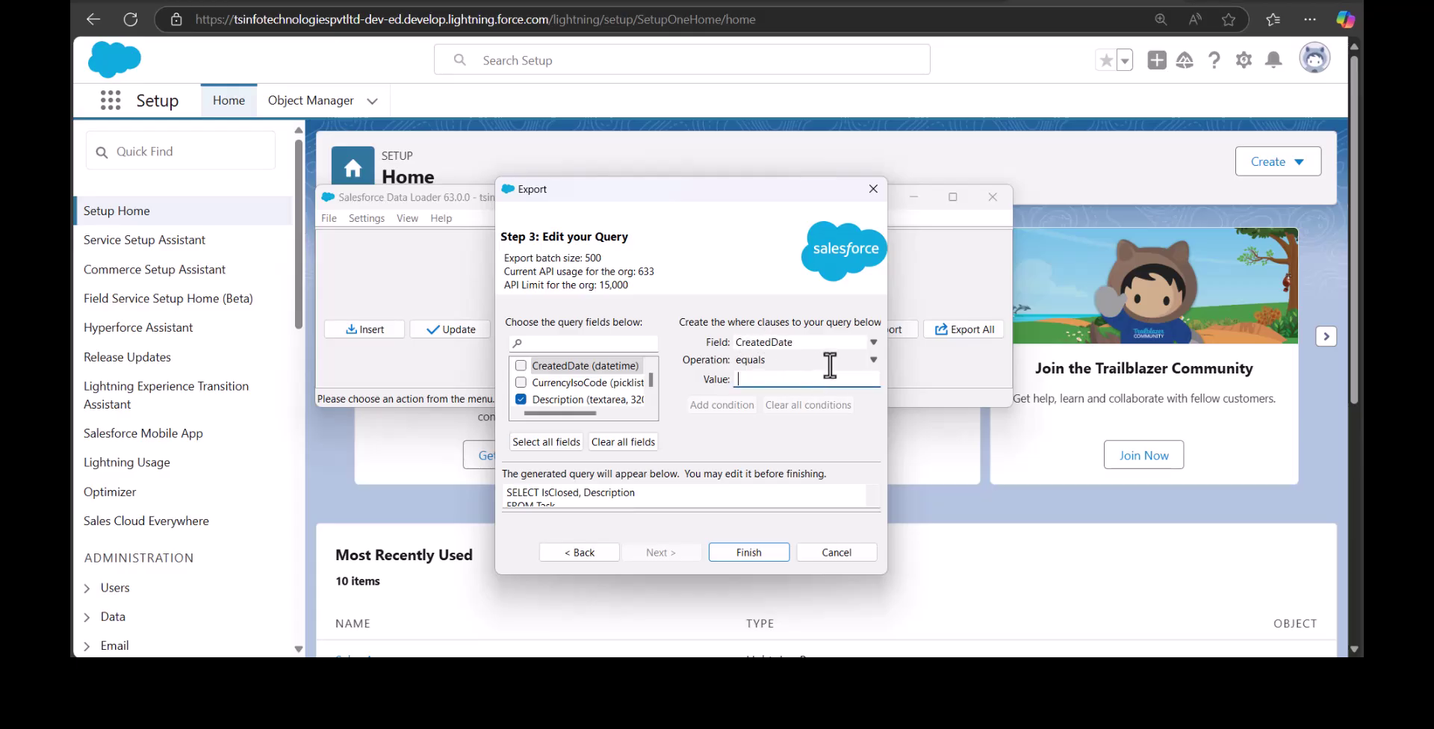
click(872, 361)
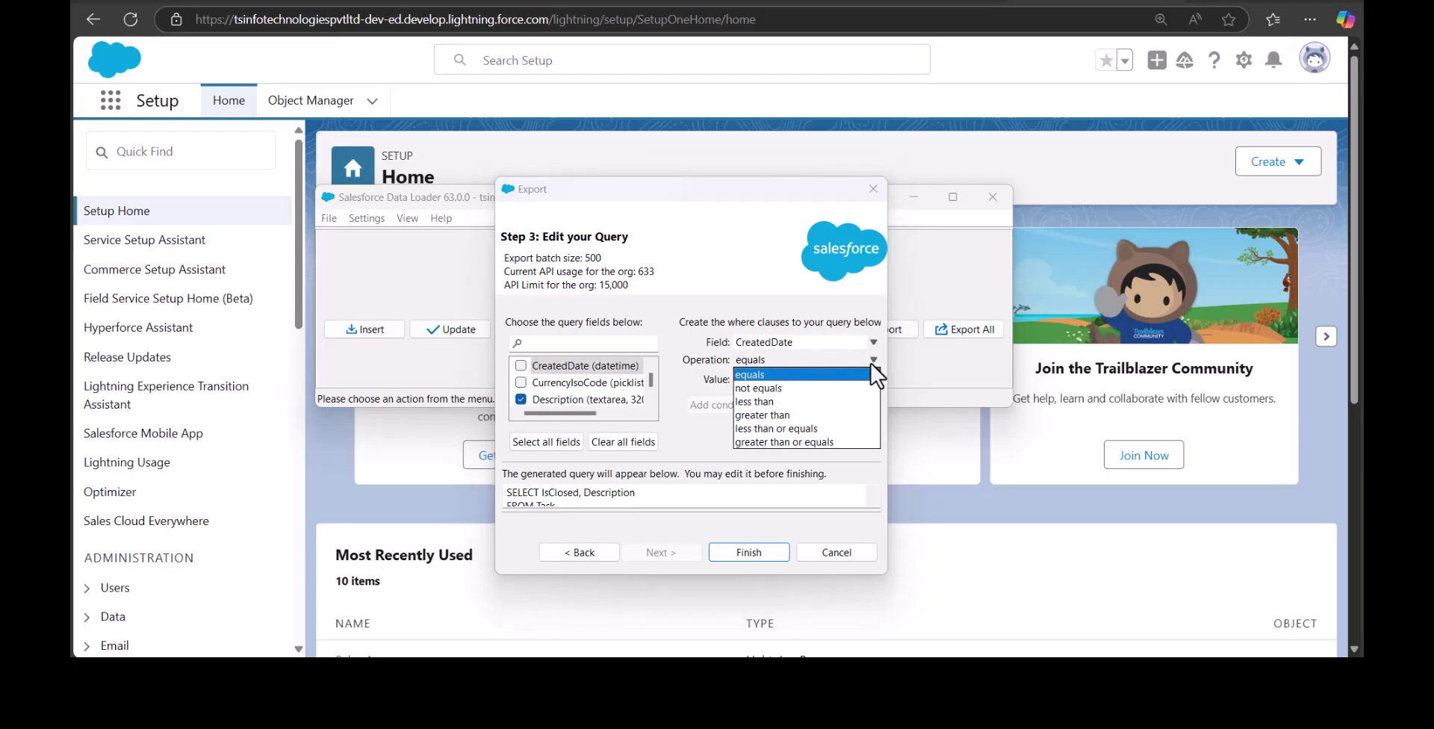
click(761, 416)
click(764, 379)
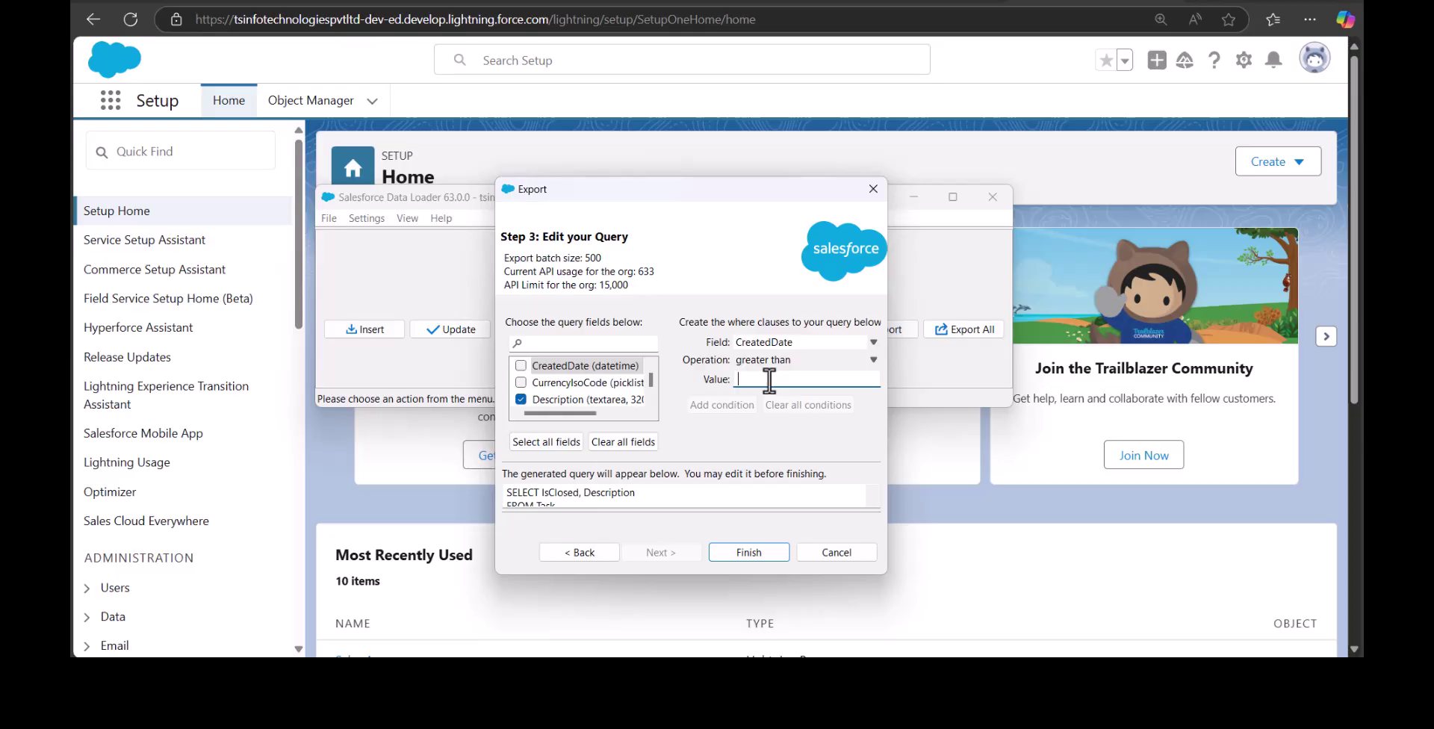
text(11/08/2024)
click(714, 409)
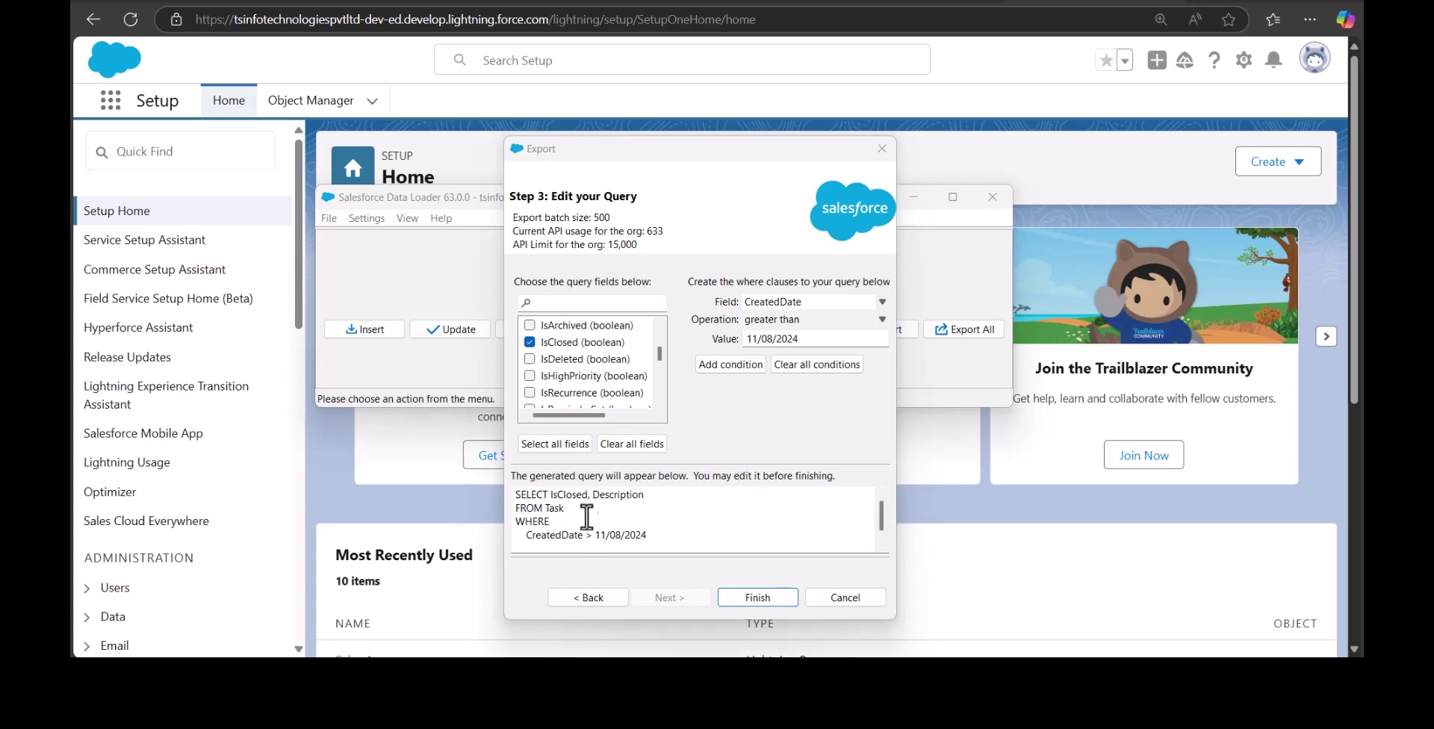
Search the query fields for "id" and add WhoId and Id to the selected fields
click(569, 303)
text(id)
click(530, 393)
drag(550, 302, 513, 302)
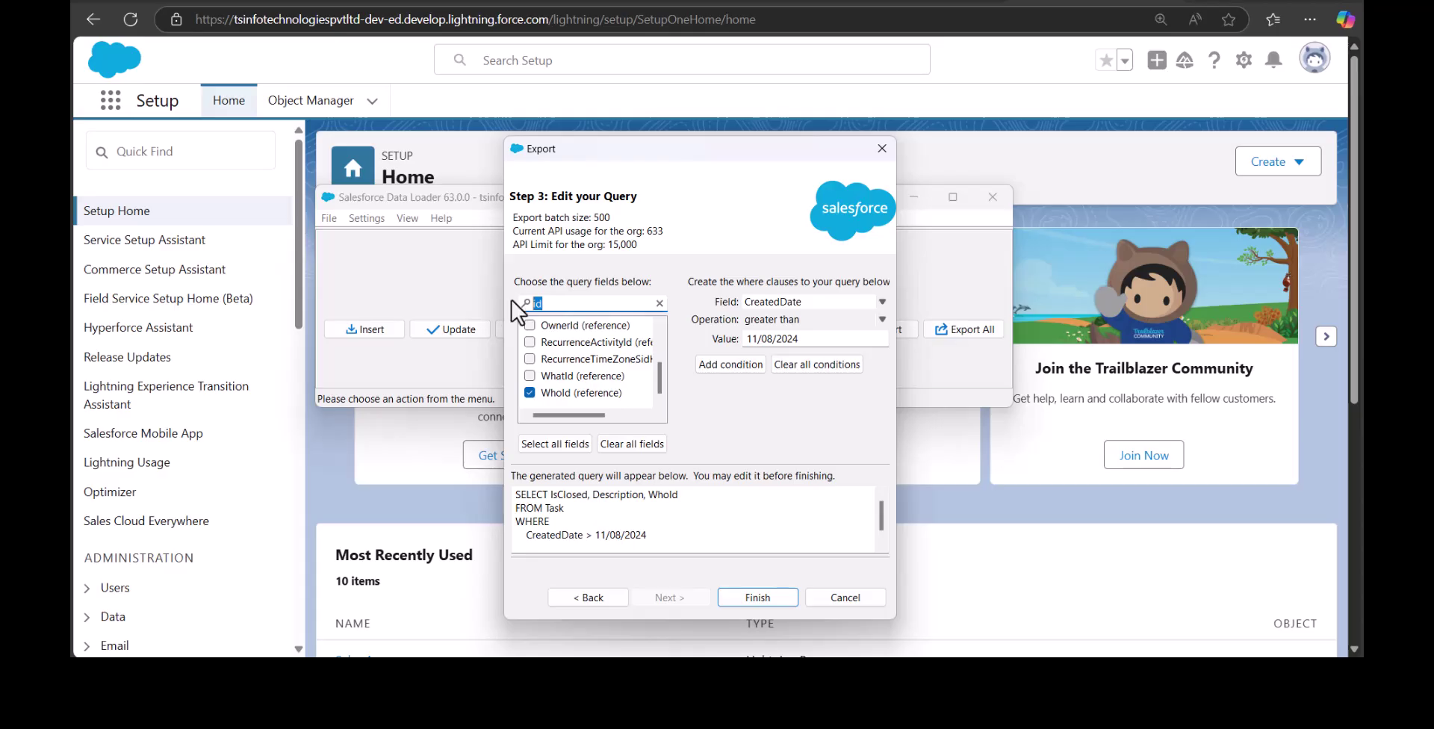
text(id)
click(530, 375)
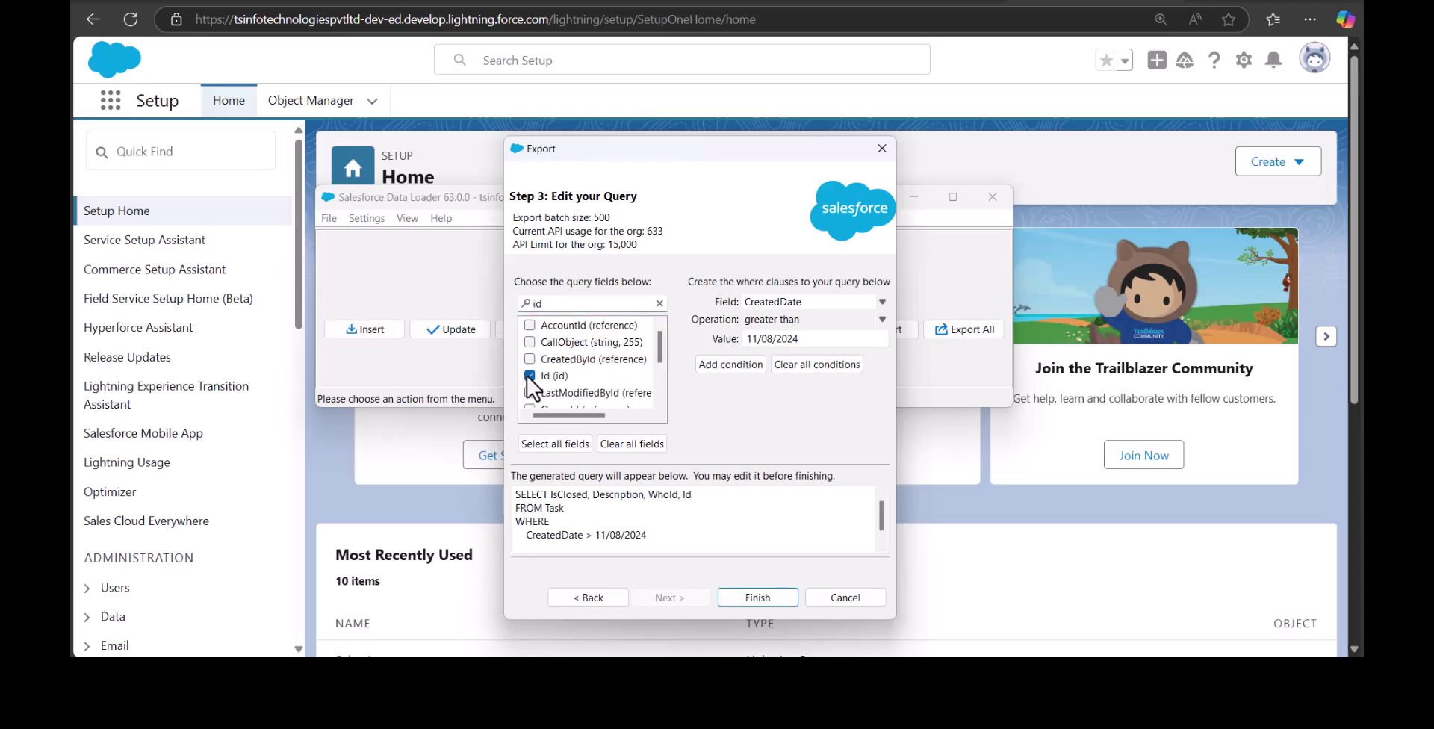
Try to run the Task export with the 11/08/2024 date condition
click(767, 593)
click(760, 391)
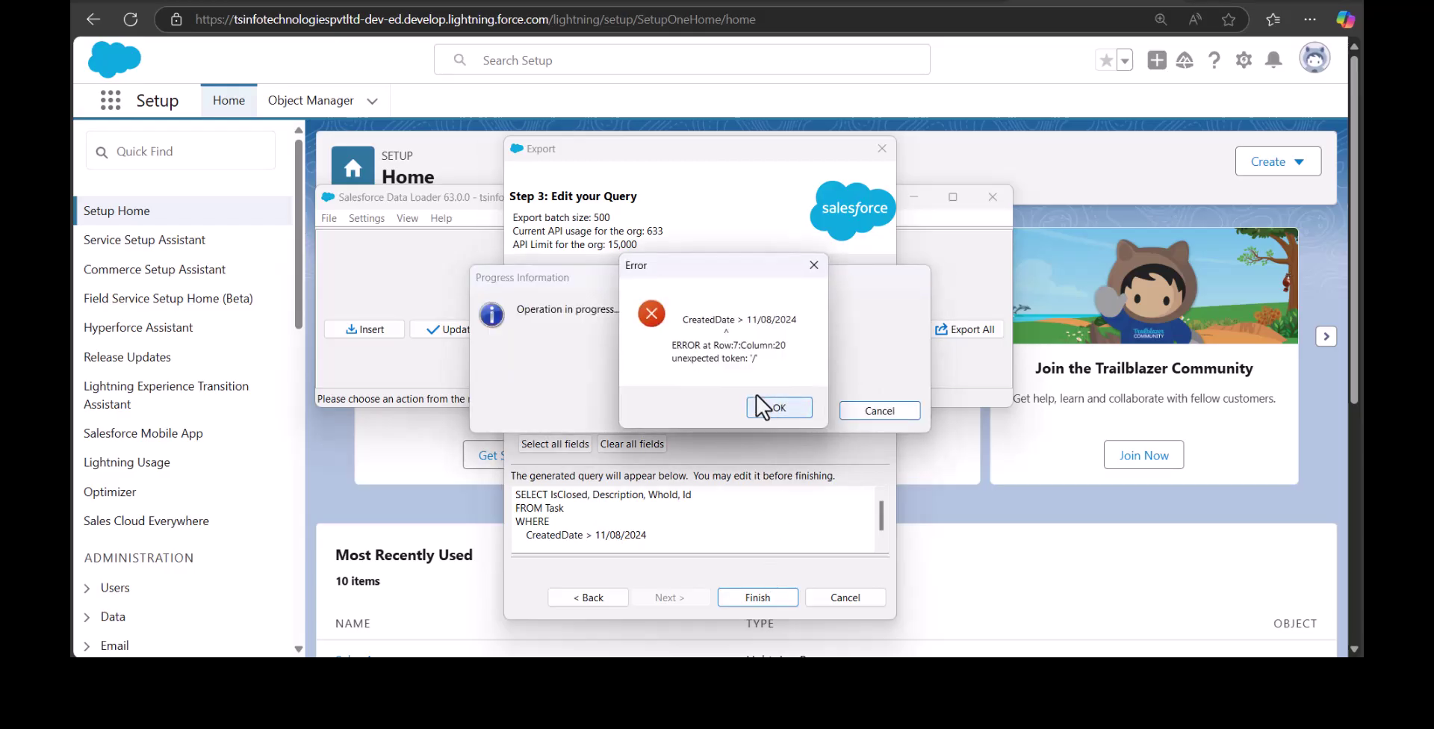
click(760, 407)
Rewrite the query condition as CreatedDate > 2024-11-08T00:00:00Z and run the Task export
text(11-08)
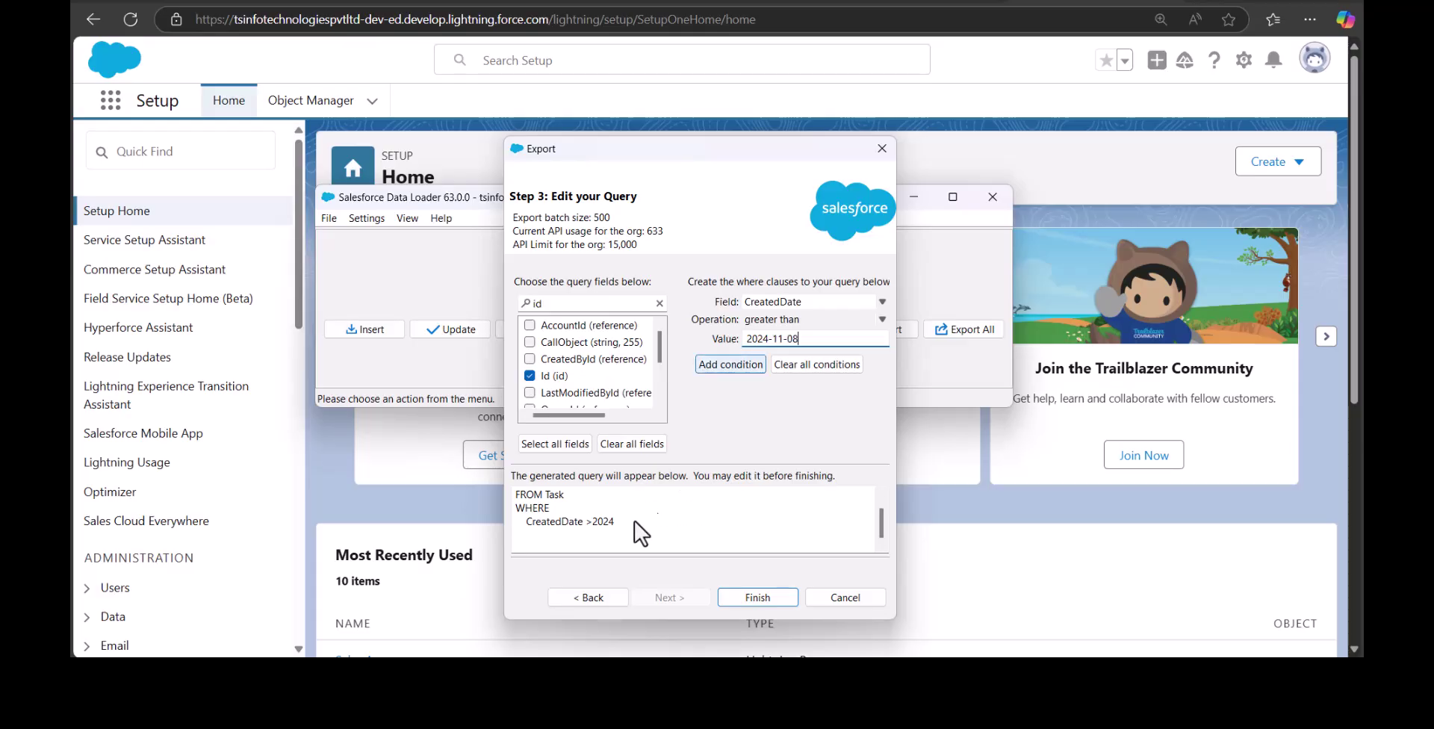
key(Return)
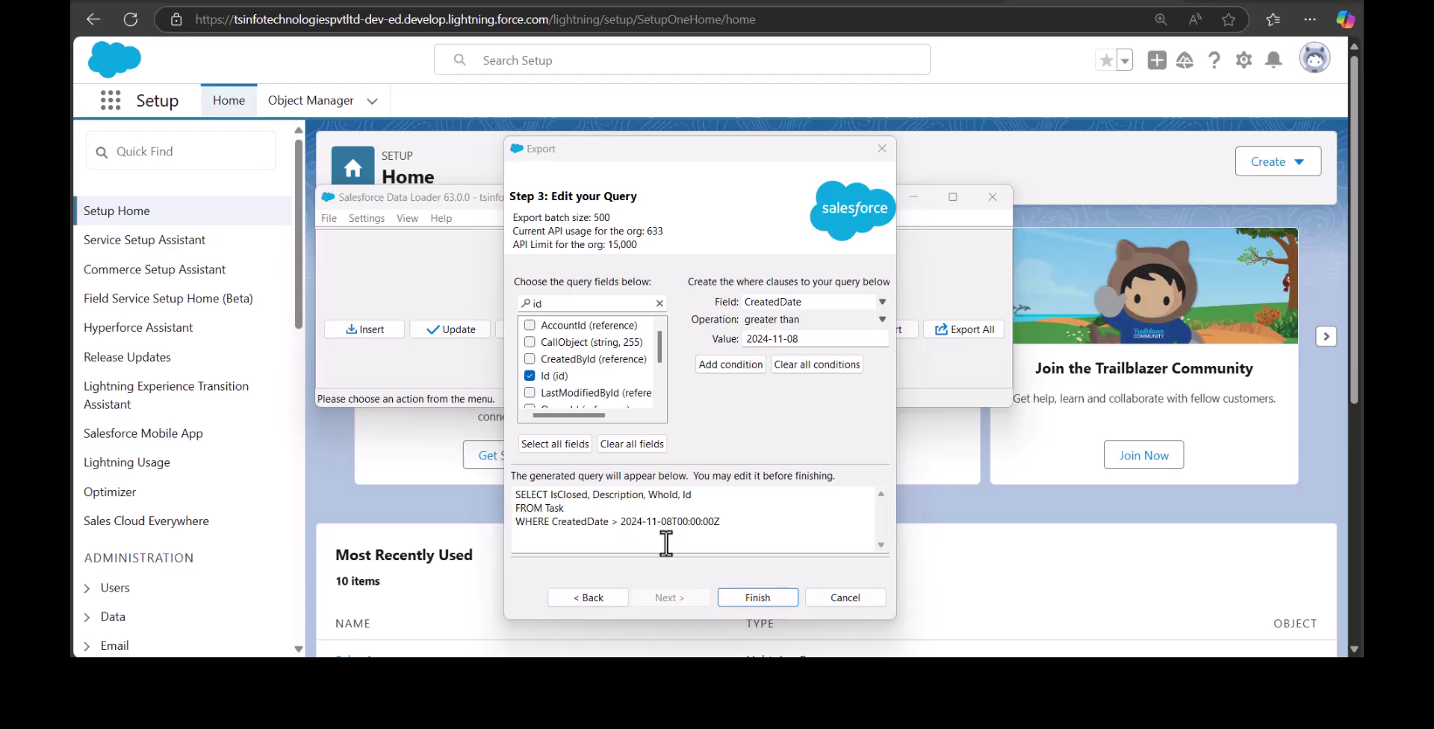
drag(672, 522, 755, 570)
click(769, 538)
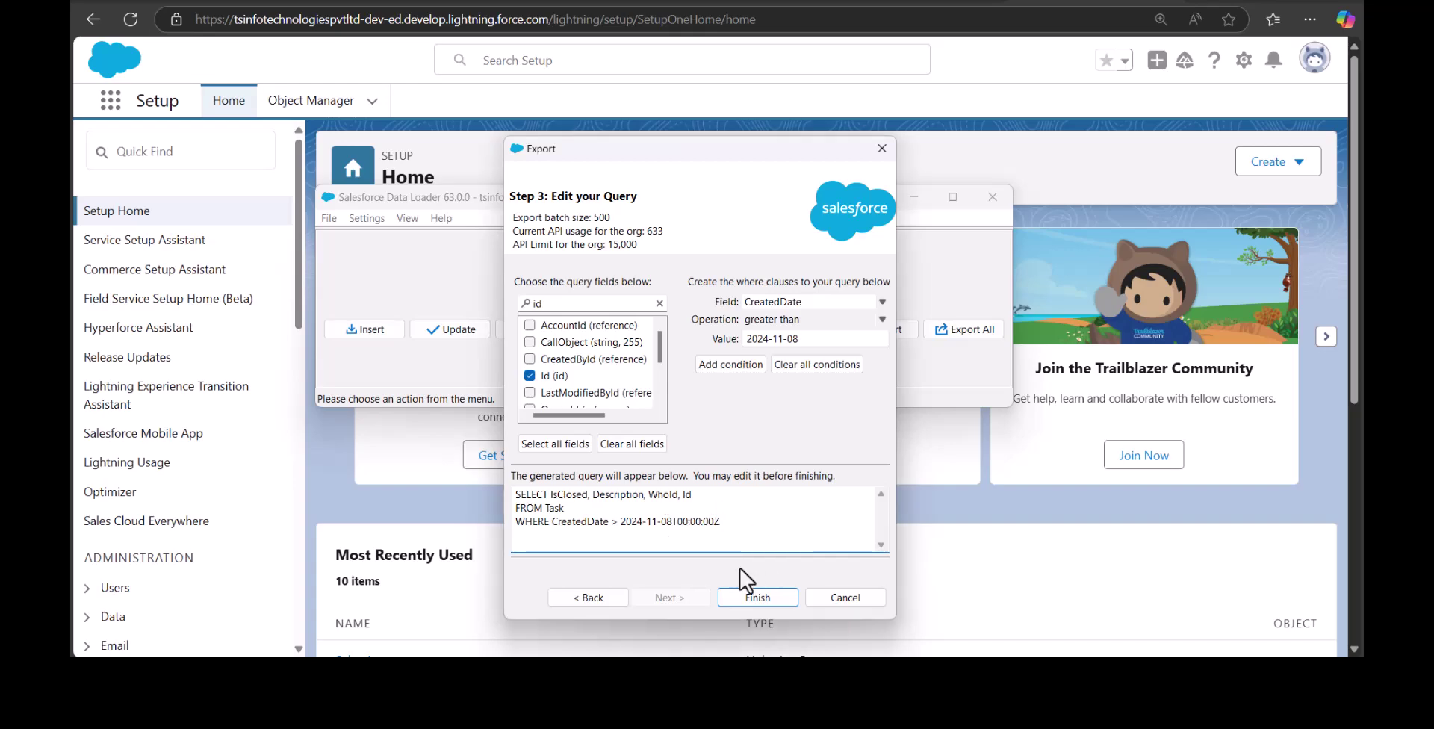
click(734, 596)
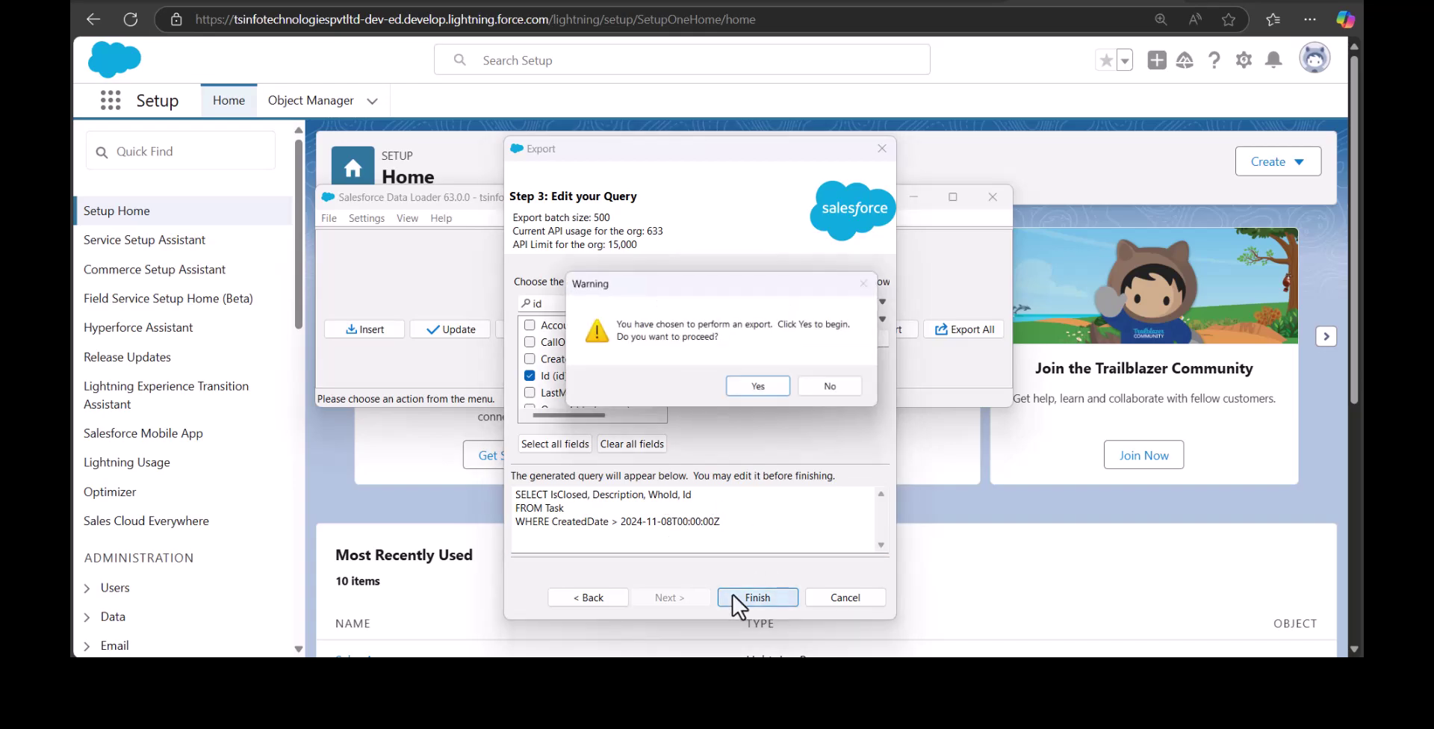
click(754, 390)
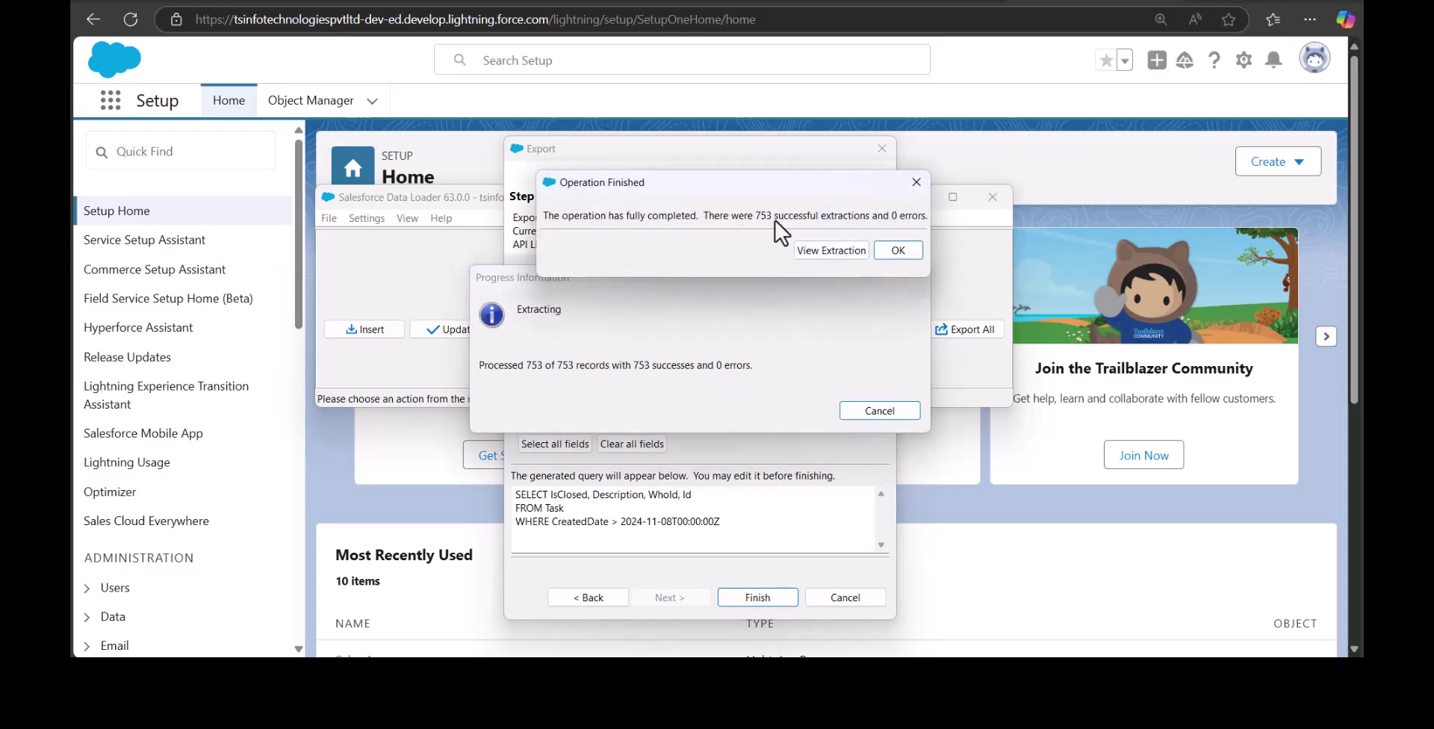
View the extracted Task records, open the CSV in Excel, and widen the IsClosed column
click(827, 252)
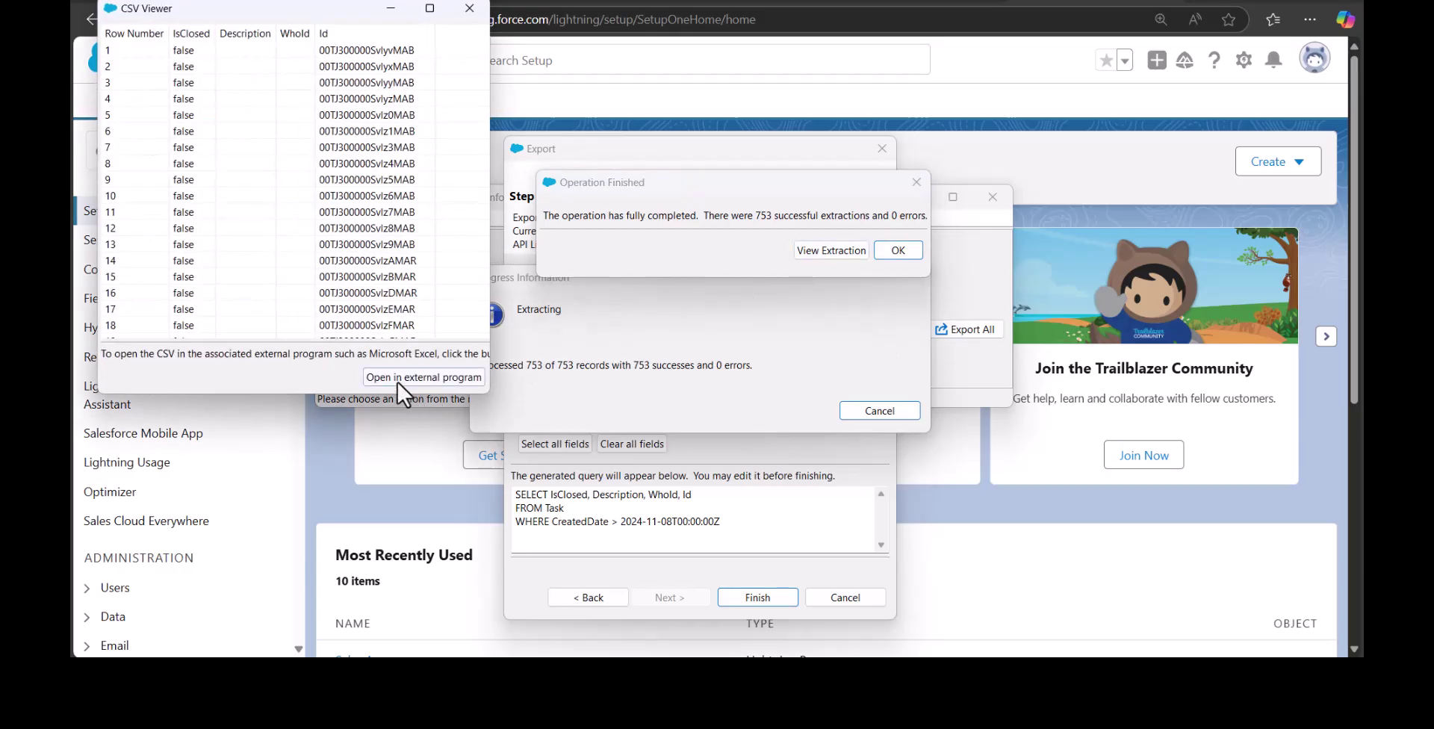
click(398, 383)
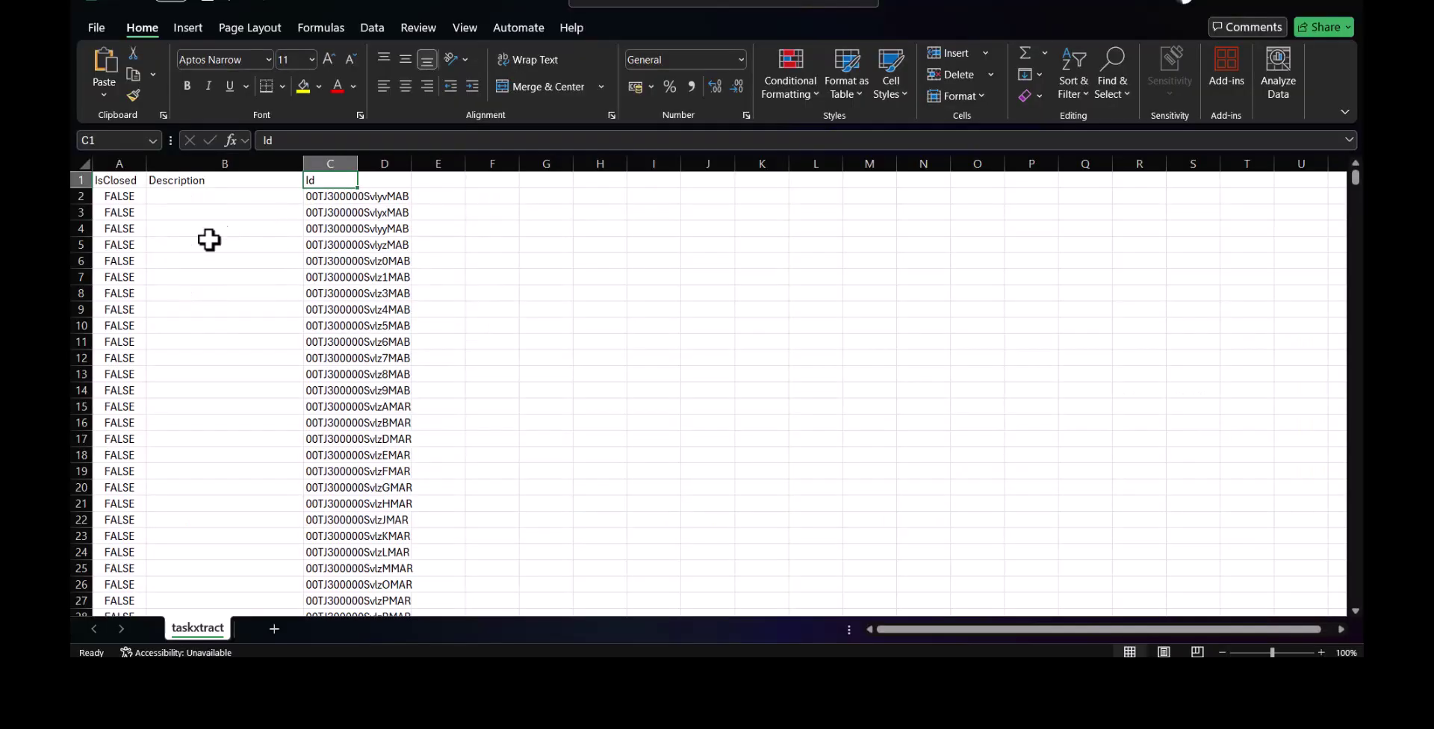
drag(146, 164, 250, 163)
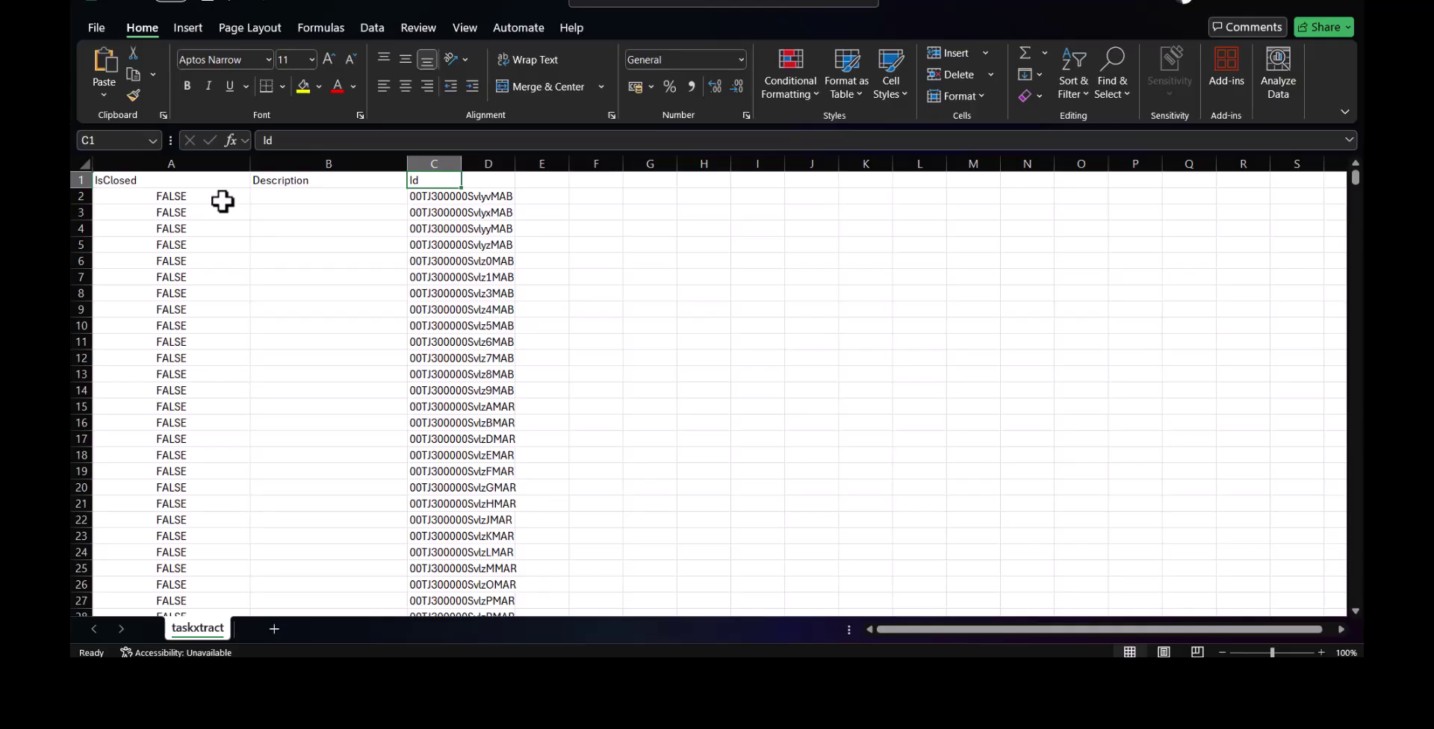
Set IsClosed to TRUE for the Task records in rows 2 to 22
click(222, 198)
text(Tru)
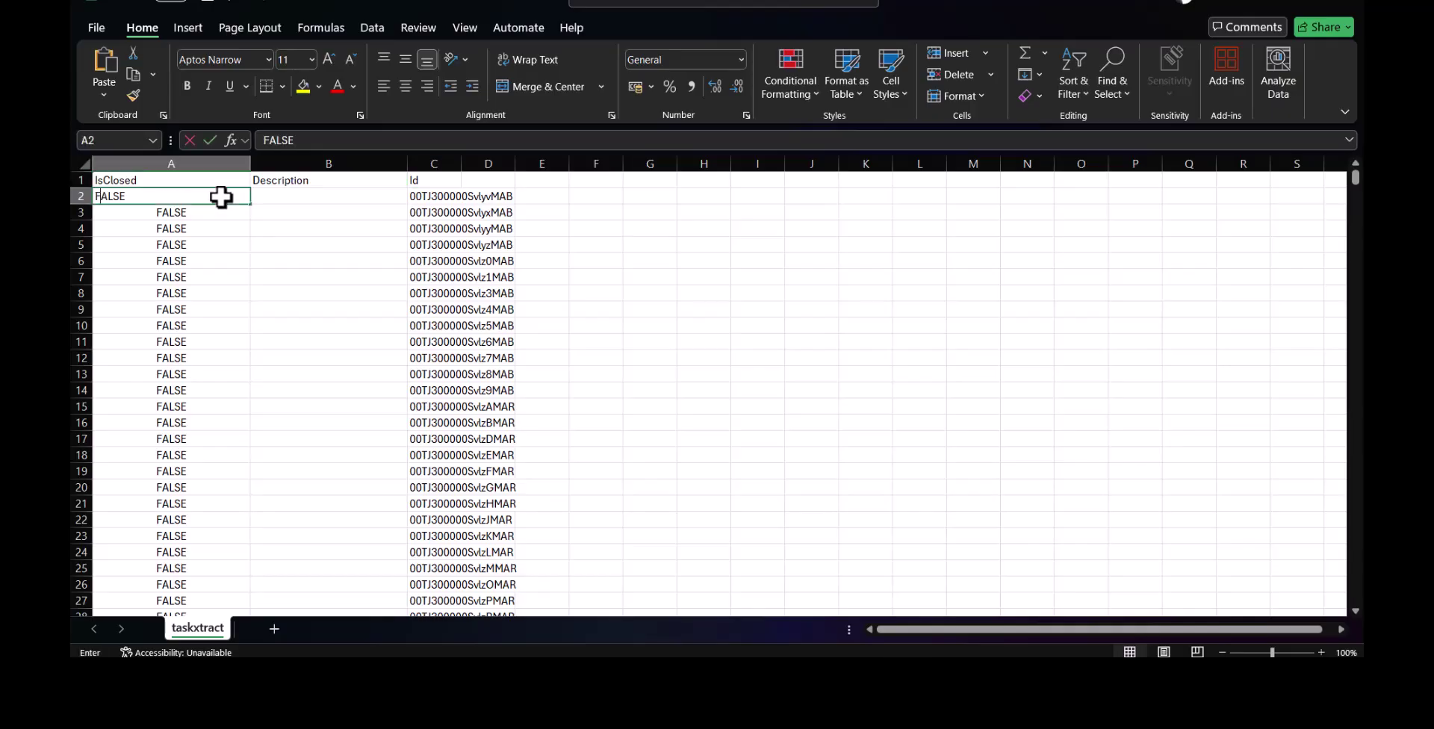
text(e)
key(Return)
key(Return)
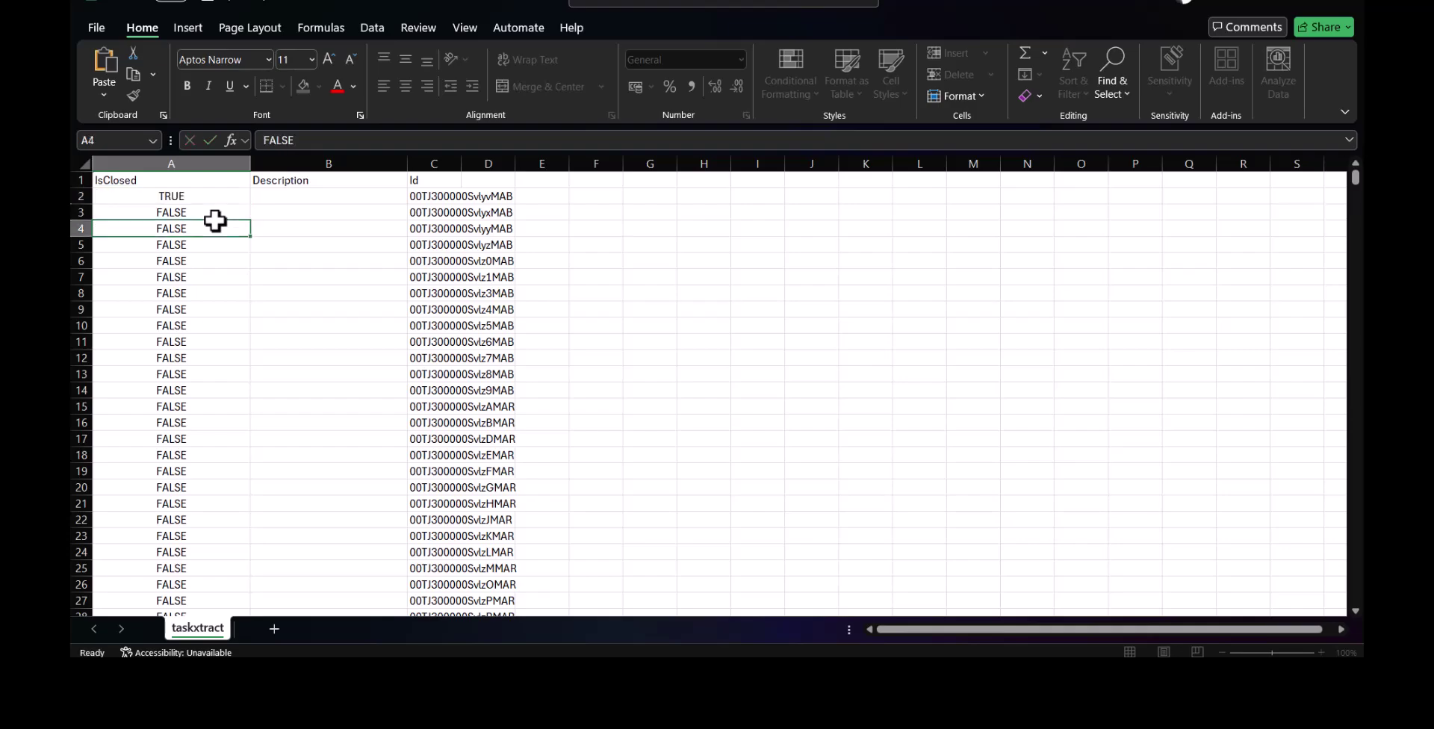
click(216, 197)
drag(249, 204, 249, 519)
scroll(221, 422, down, 5)
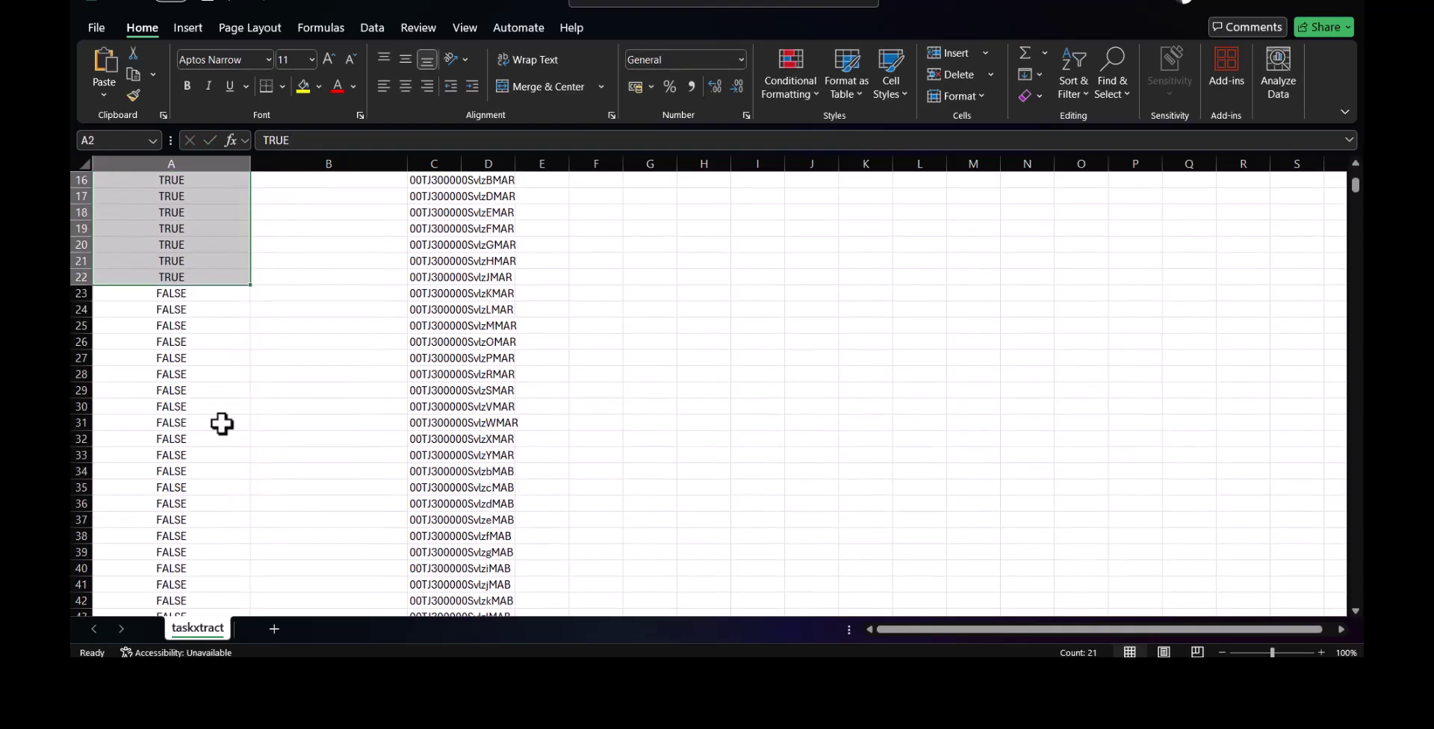
click(206, 423)
text(Tru)
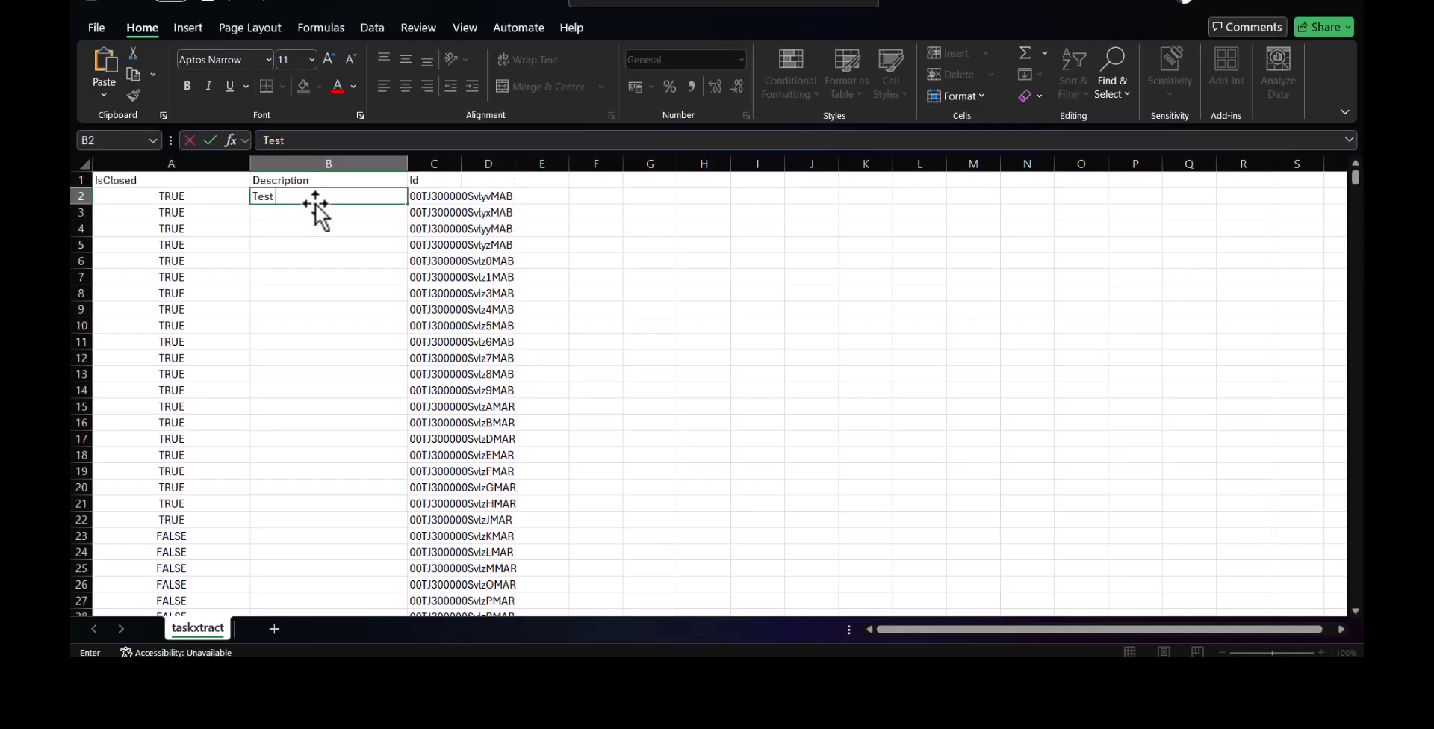
Fill the Description column with a numbered series starting at "Test desription 1" and widen the Id column
text(desription 1)
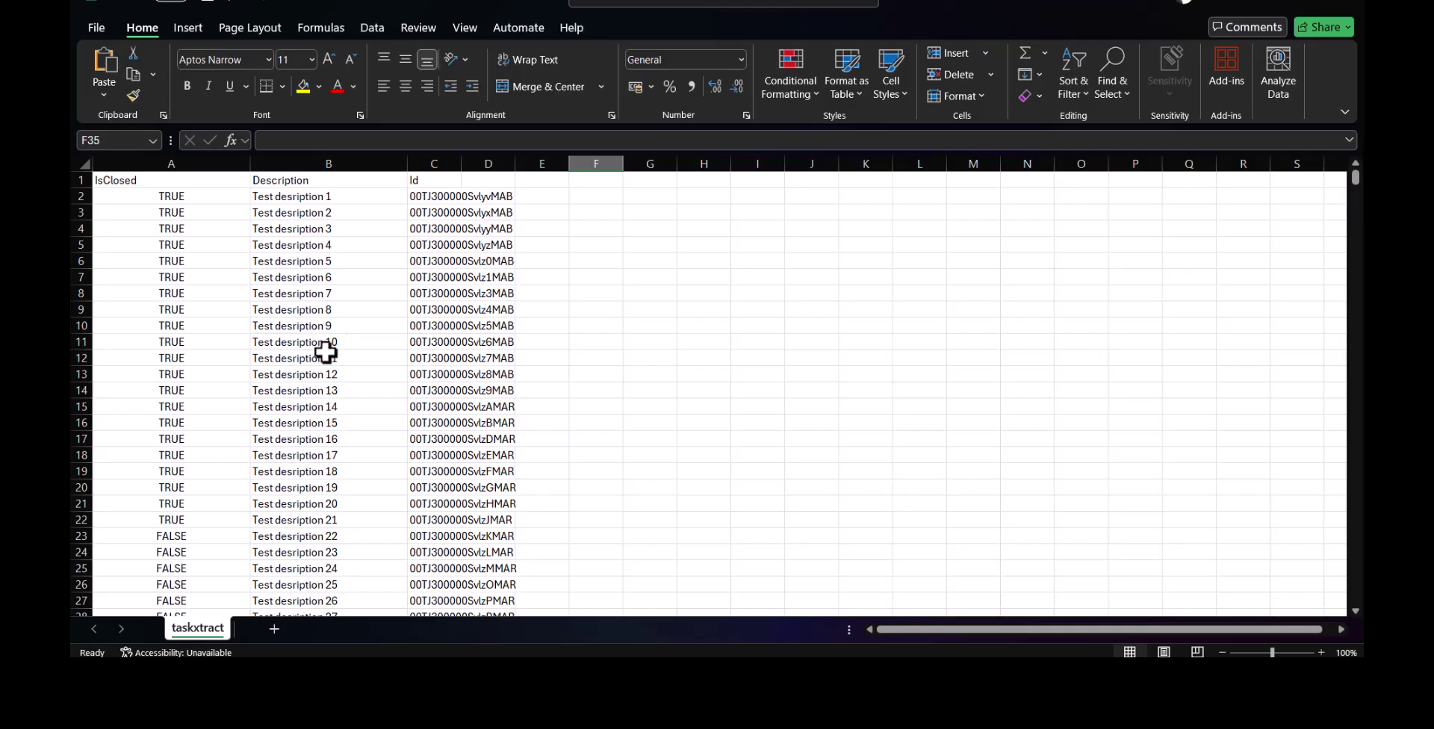
drag(462, 163, 618, 163)
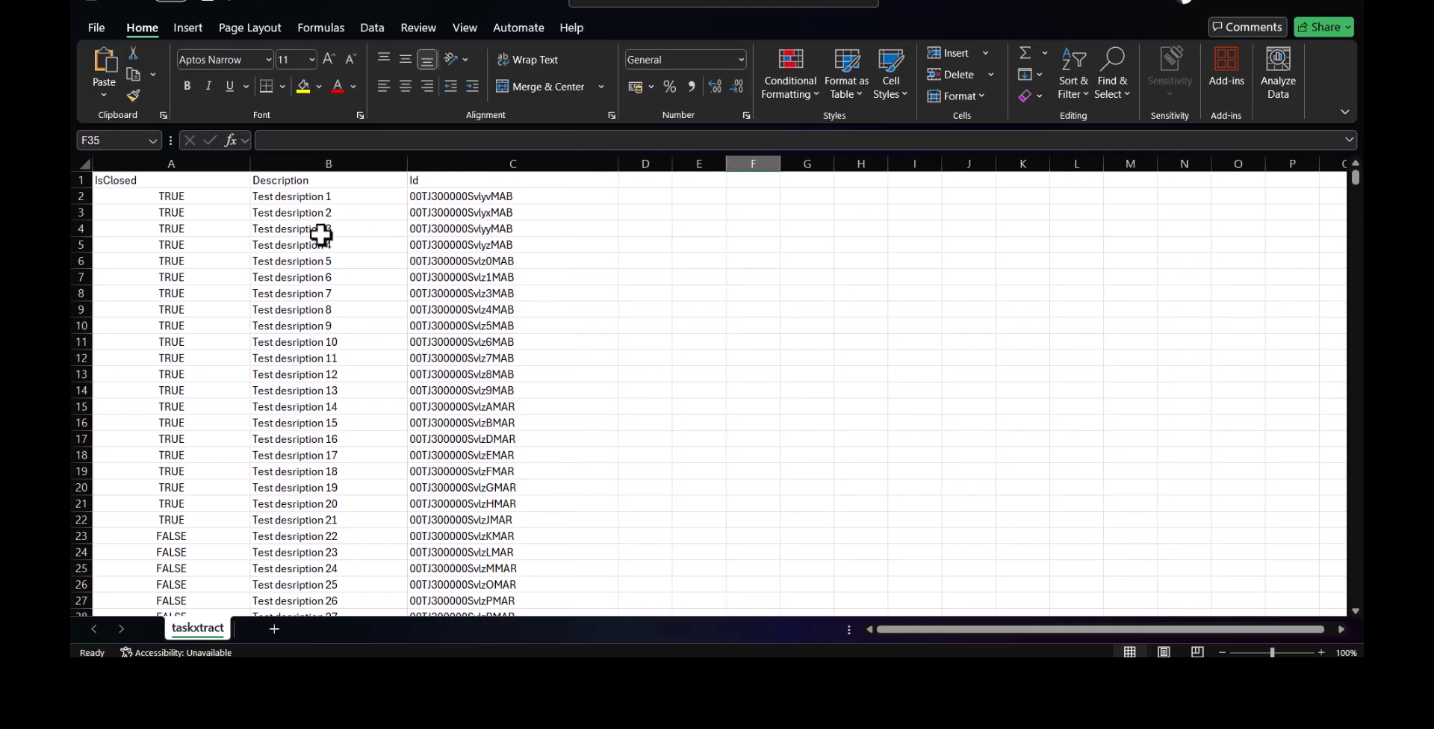
Save the edited taskxtract CSV file
click(100, 35)
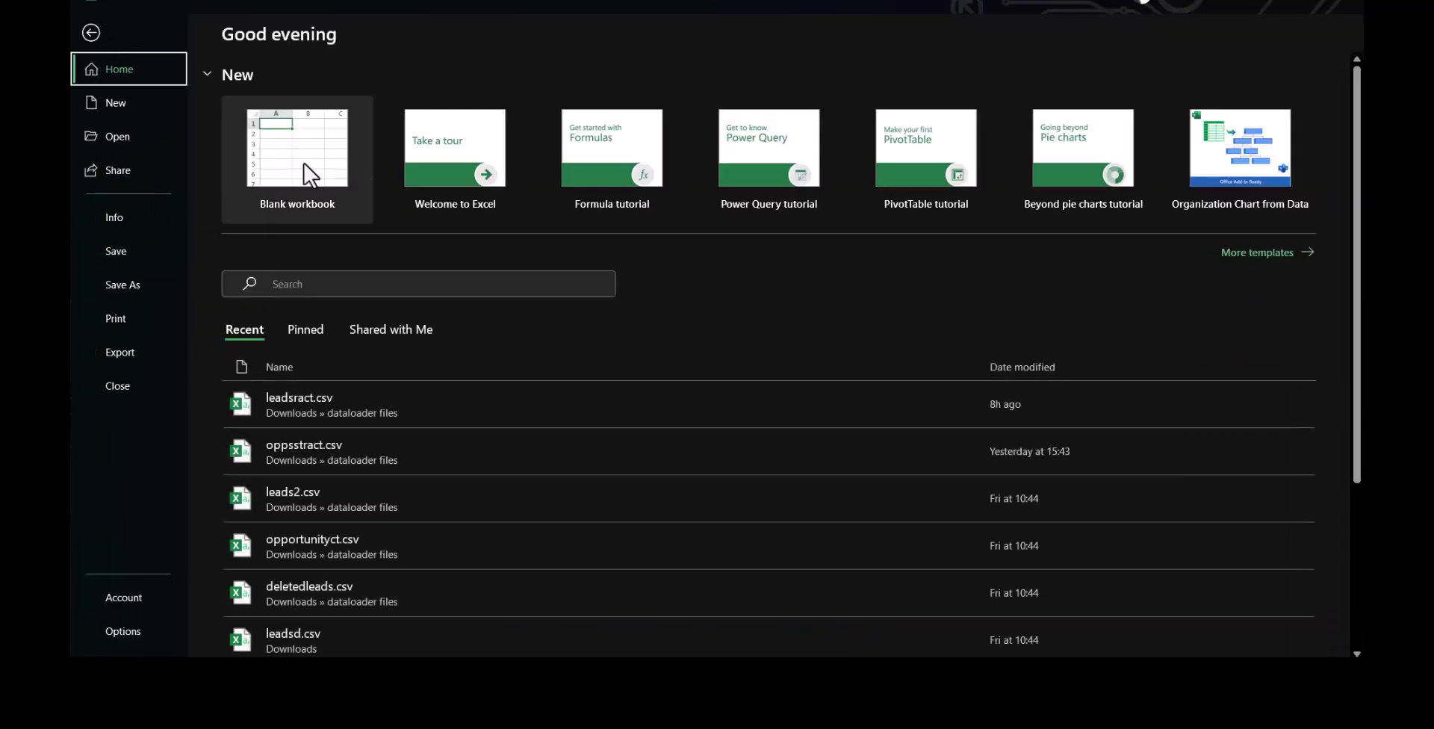
click(92, 33)
click(96, 34)
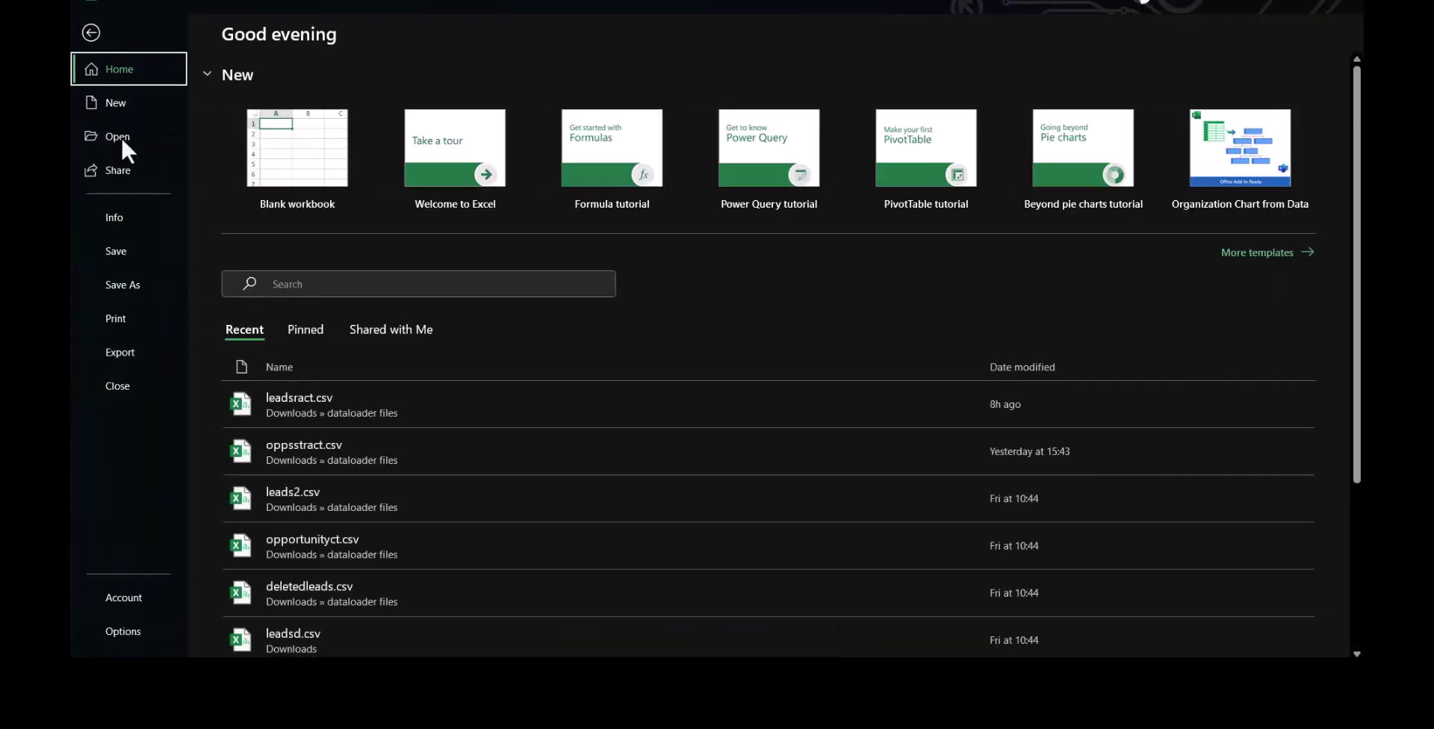
click(132, 249)
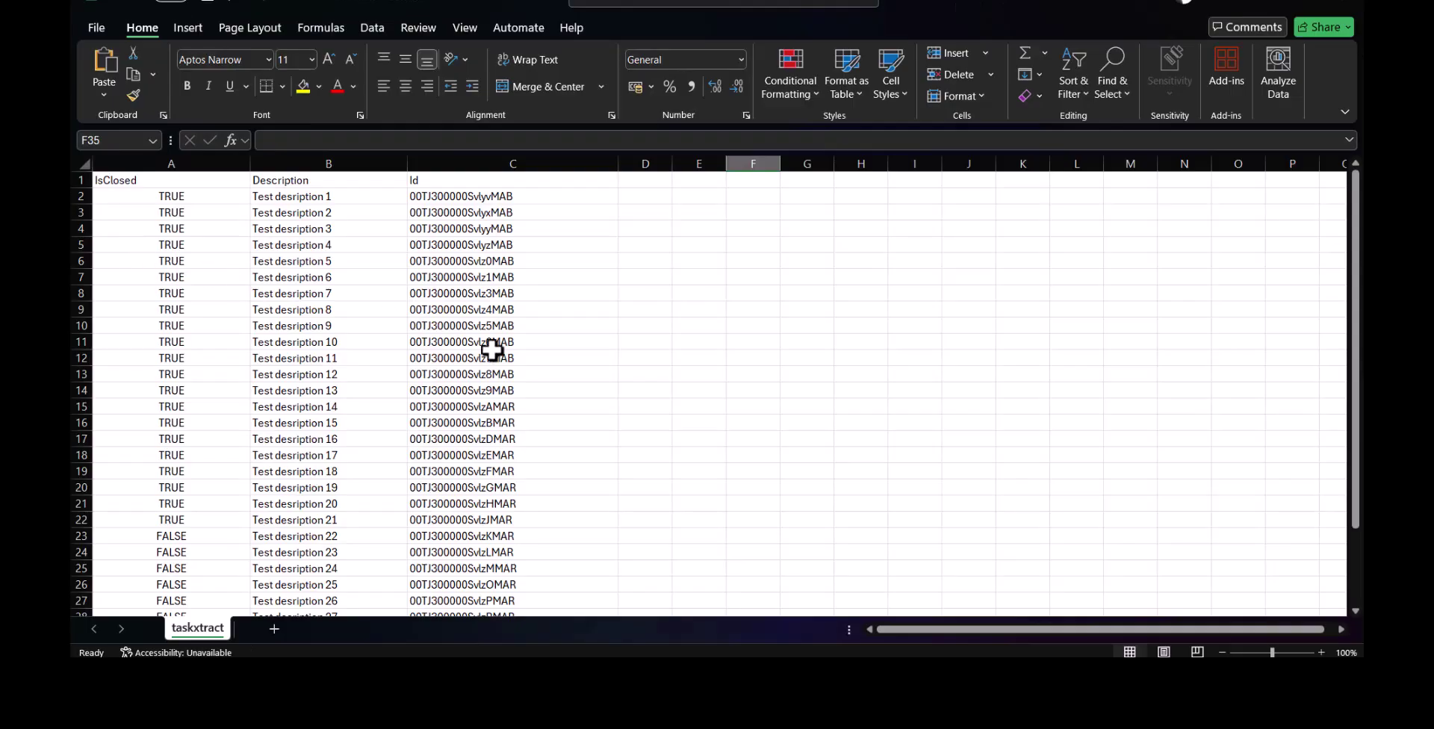
Switch back to Data Loader and close the CSV viewer and the finished export
key(alt+Tab)
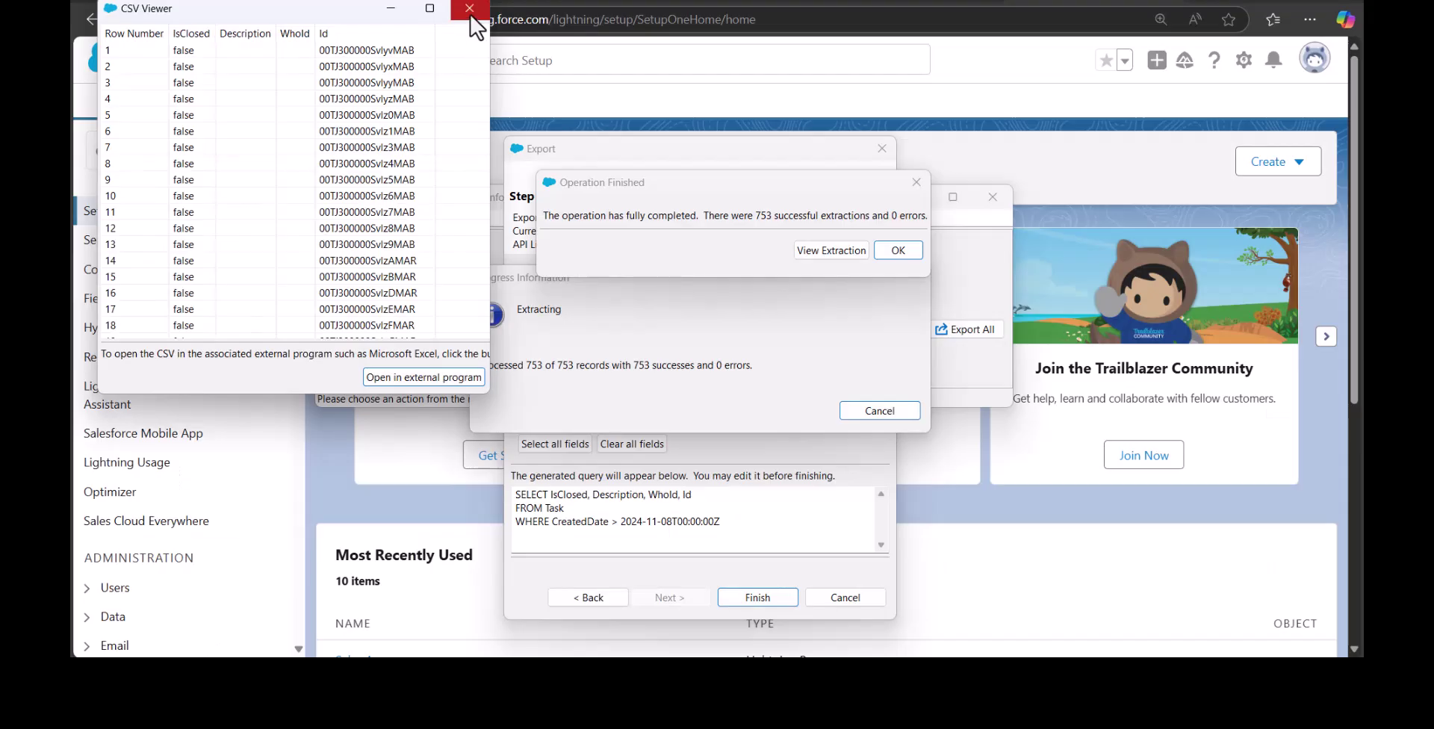
click(469, 9)
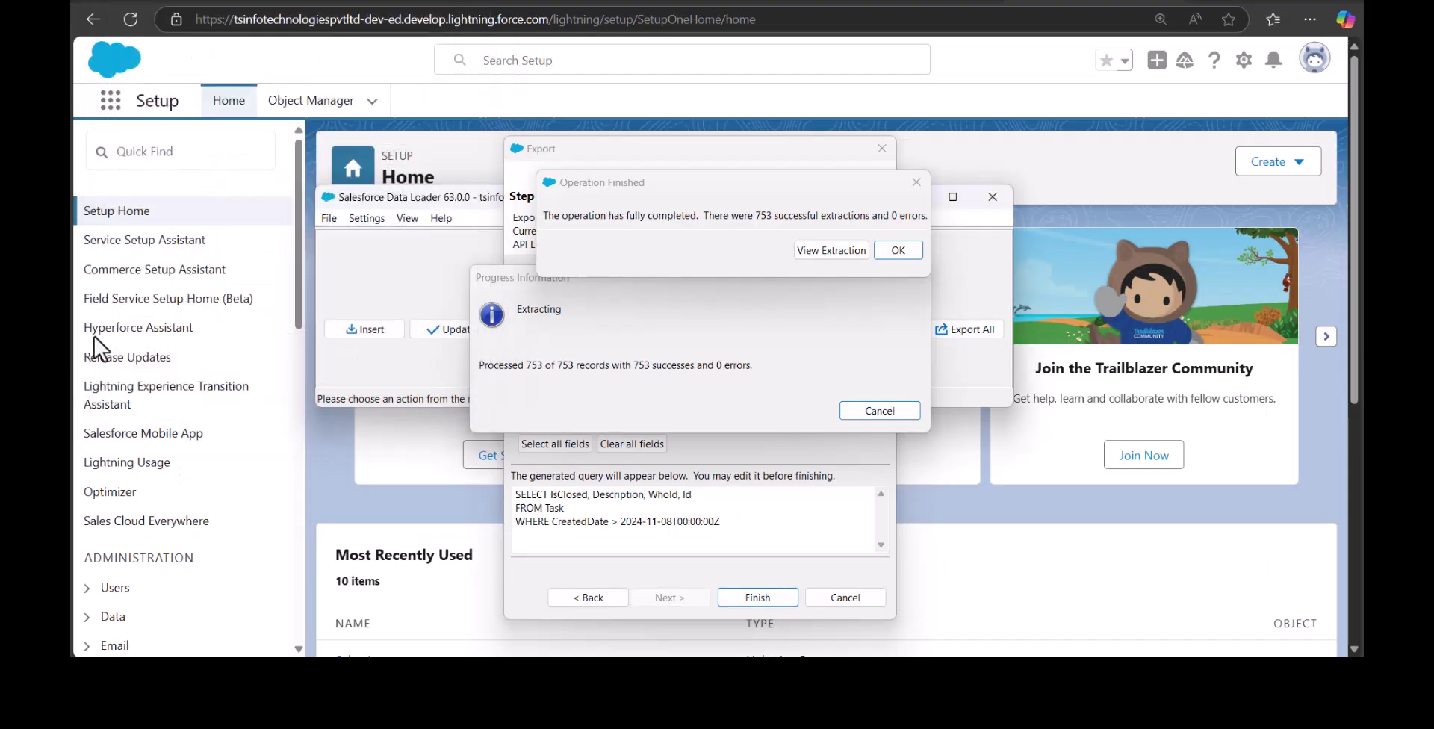
click(916, 182)
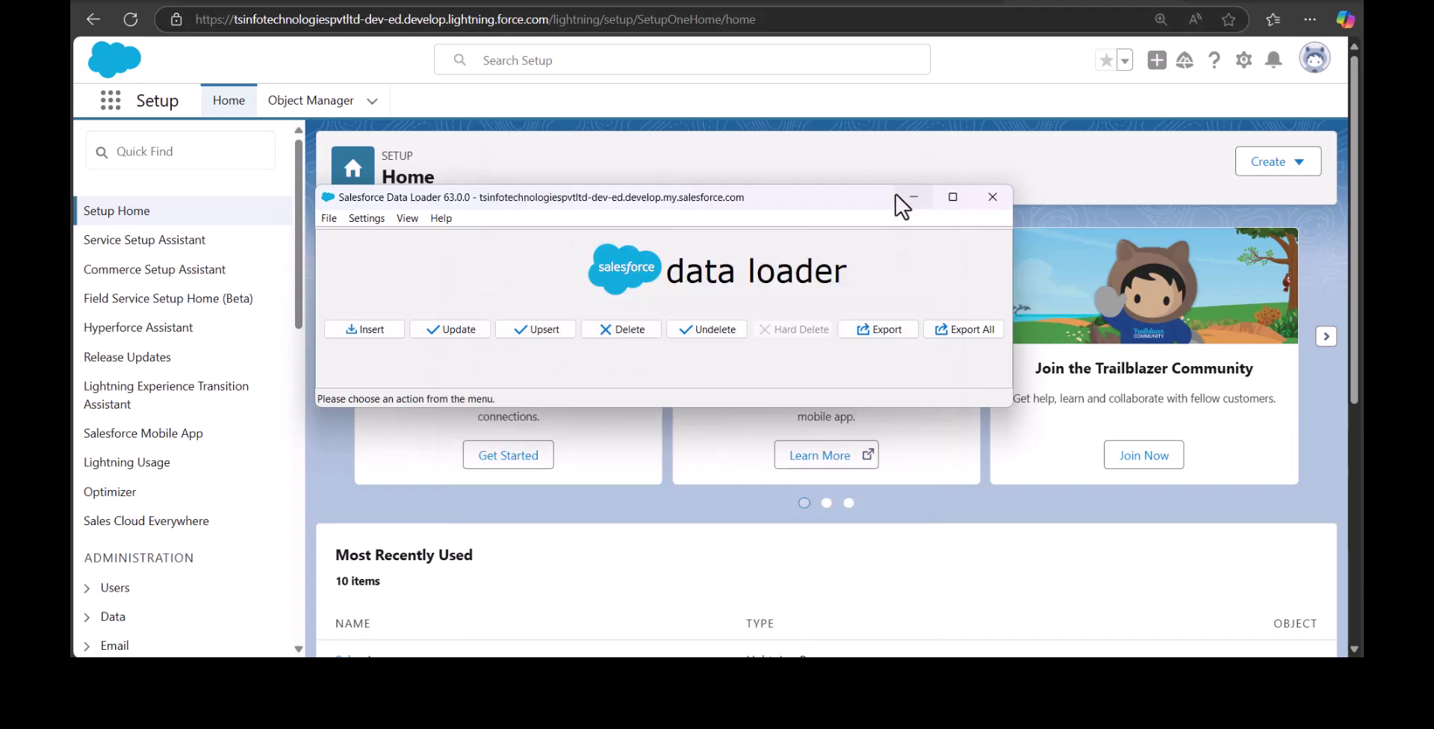
Start an Update operation and choose Task as the Salesforce object
click(470, 334)
text(task)
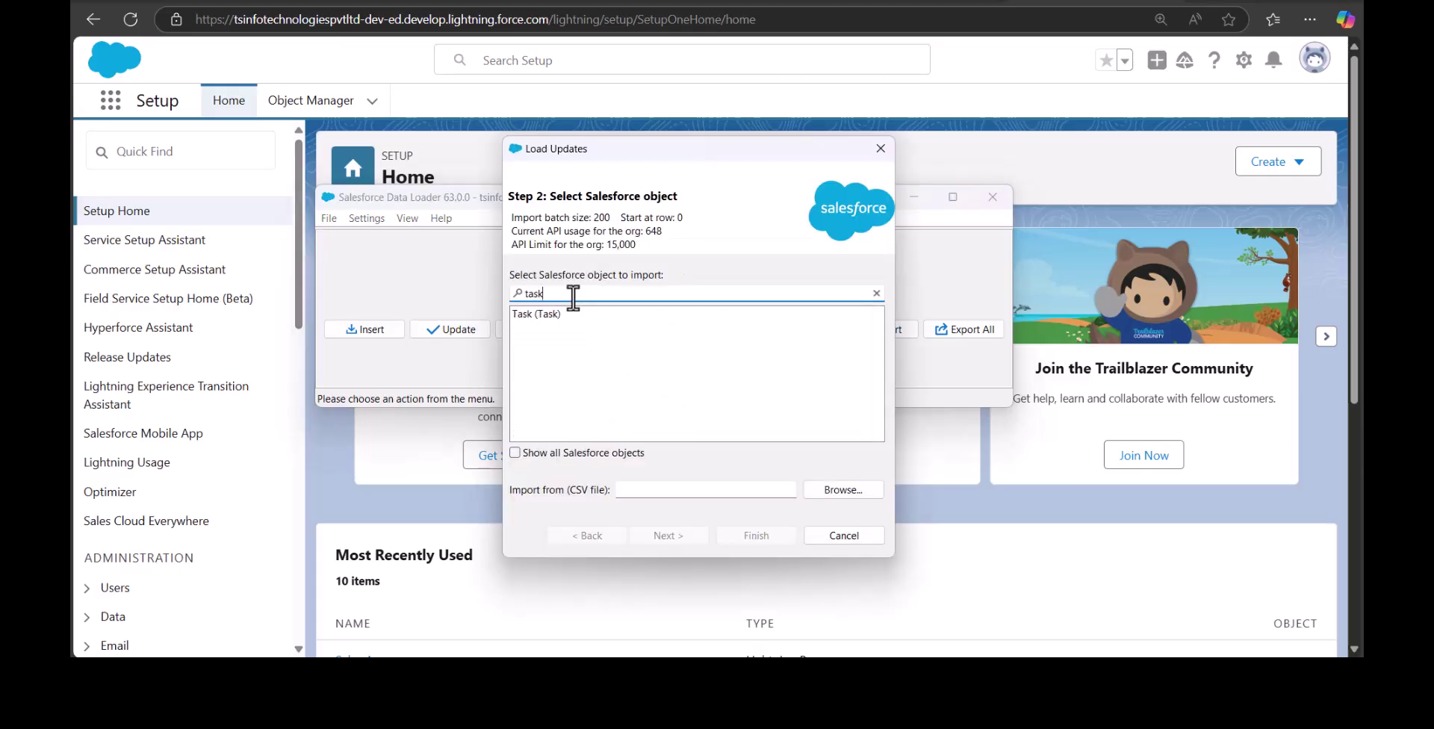
click(622, 390)
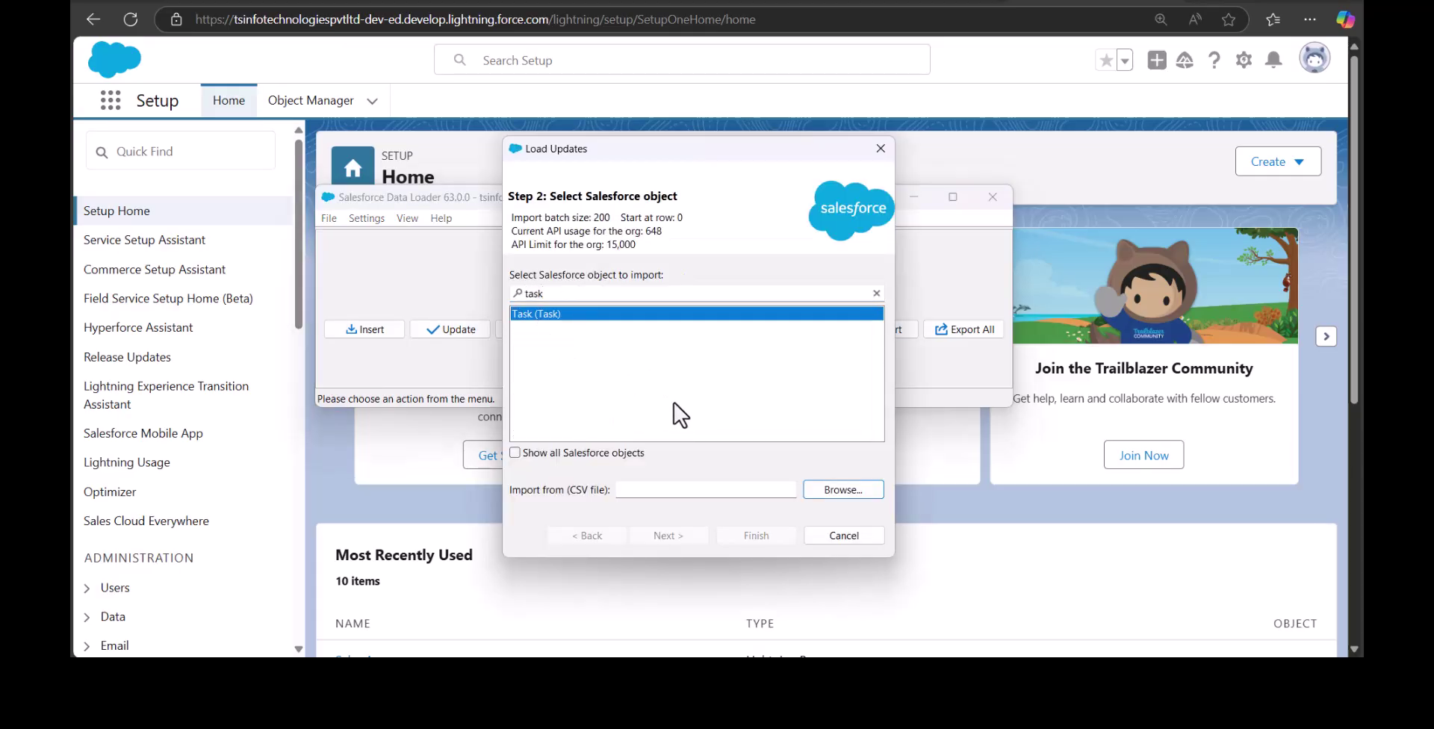
Load taskxtract.csv from the dataloader files folder as the import file and proceed to field mapping without relating lookup fields
click(830, 490)
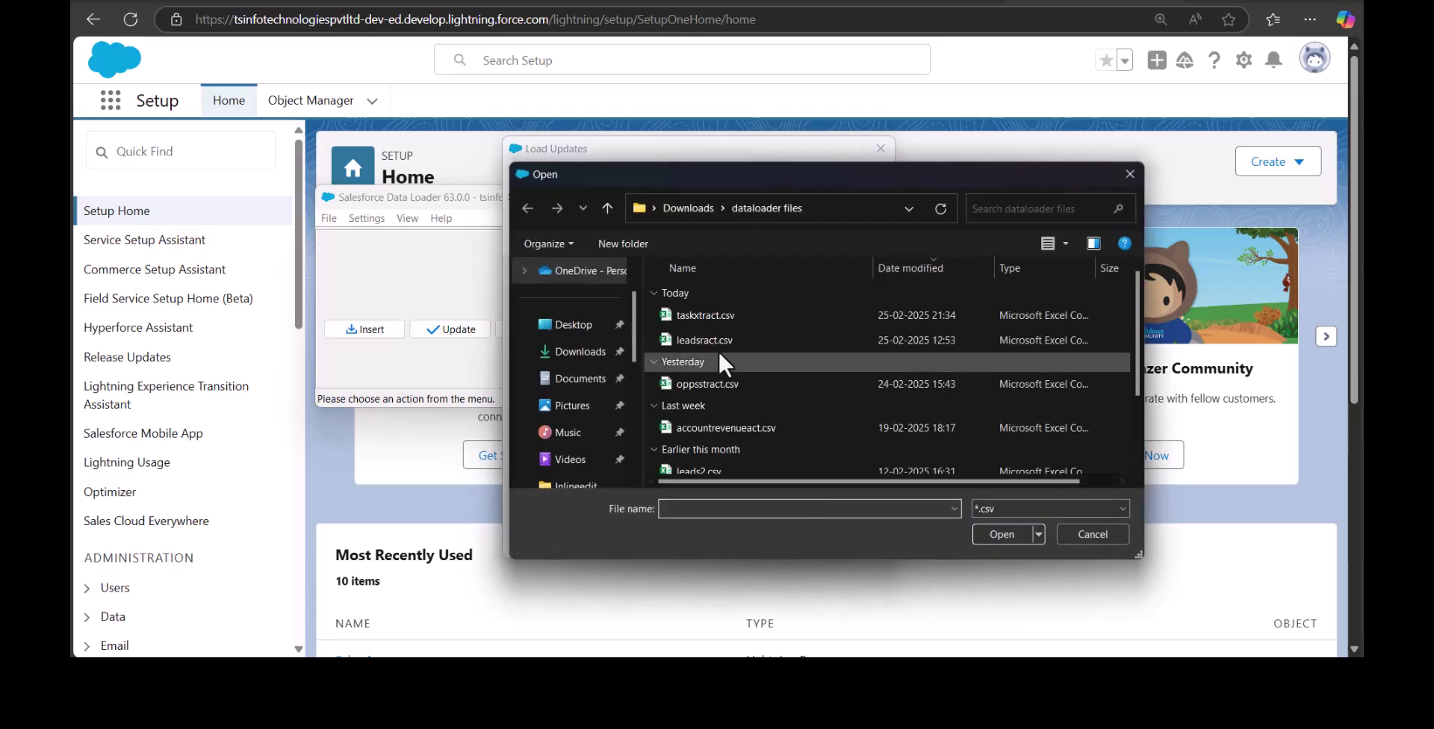
click(705, 316)
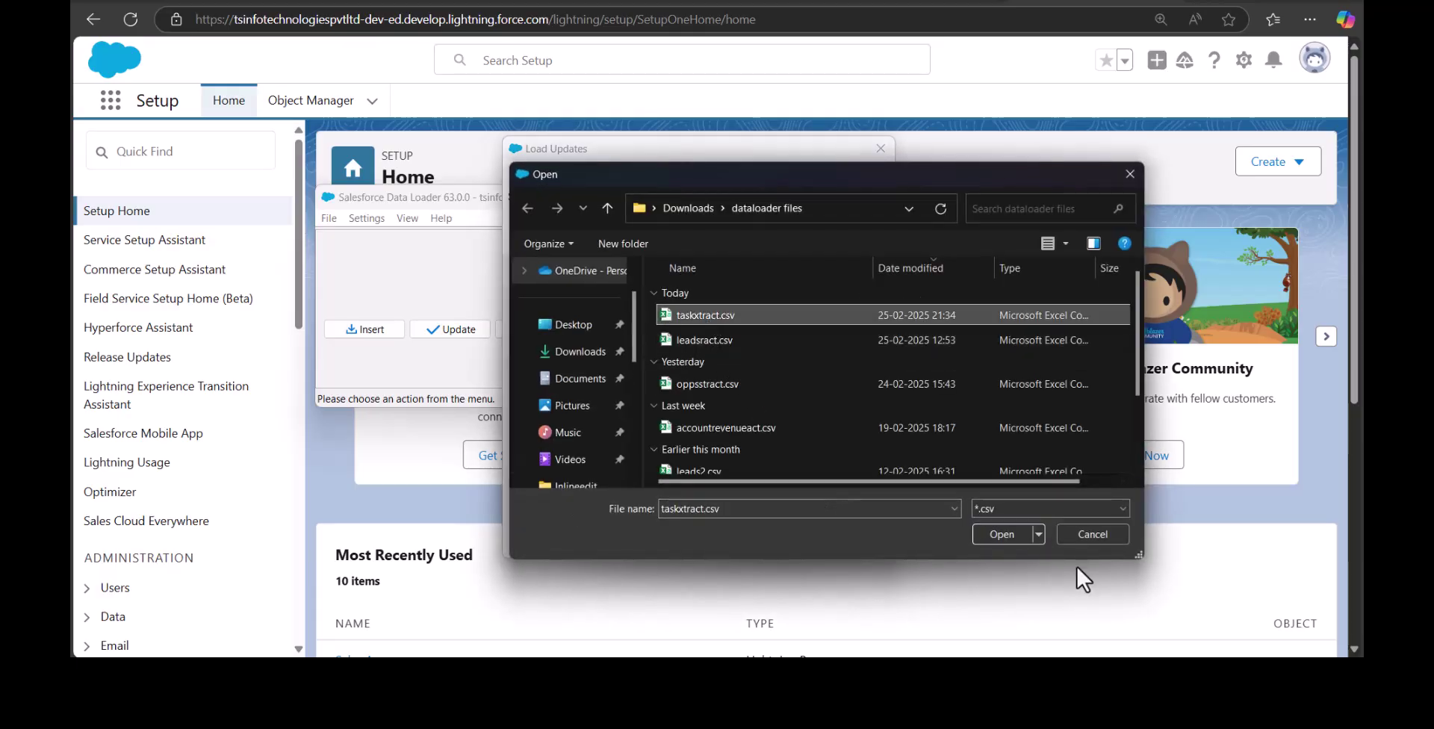
click(1001, 534)
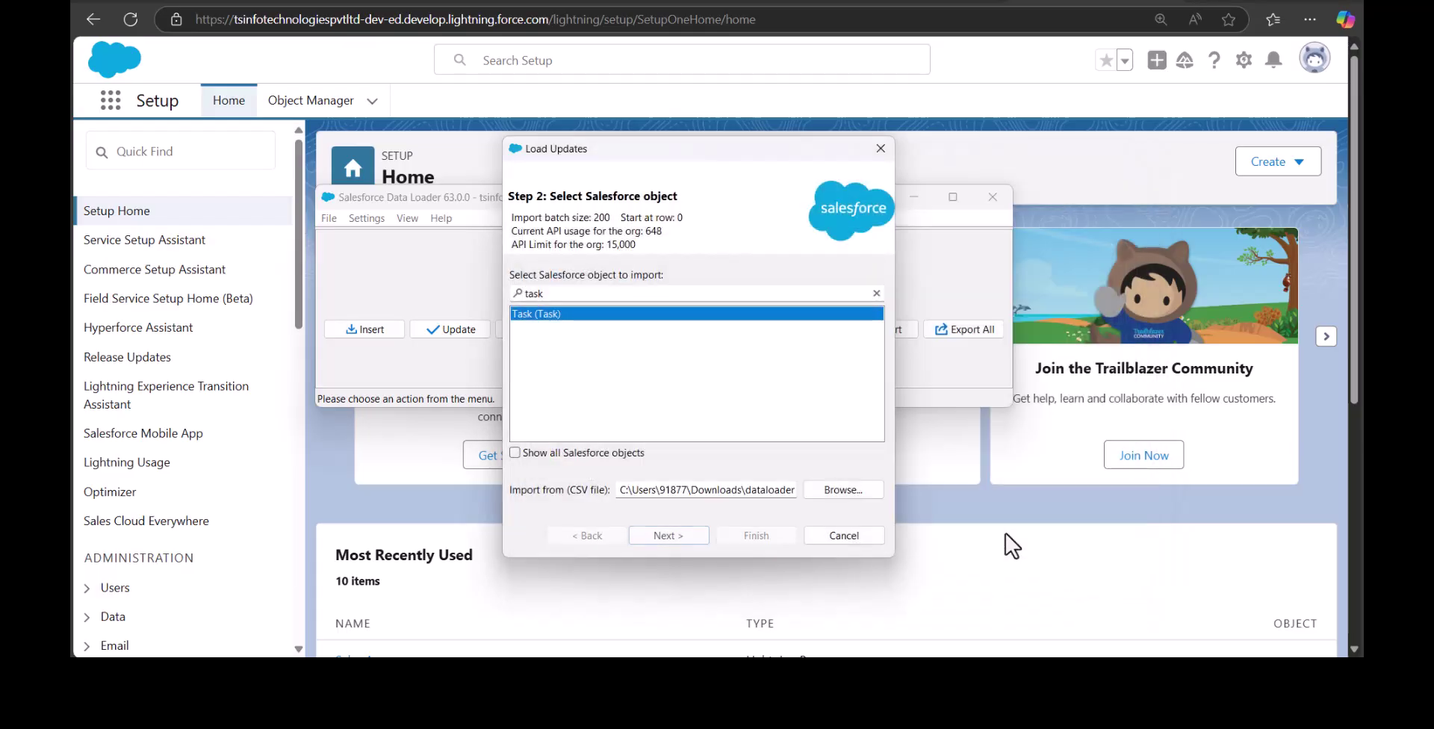
click(660, 541)
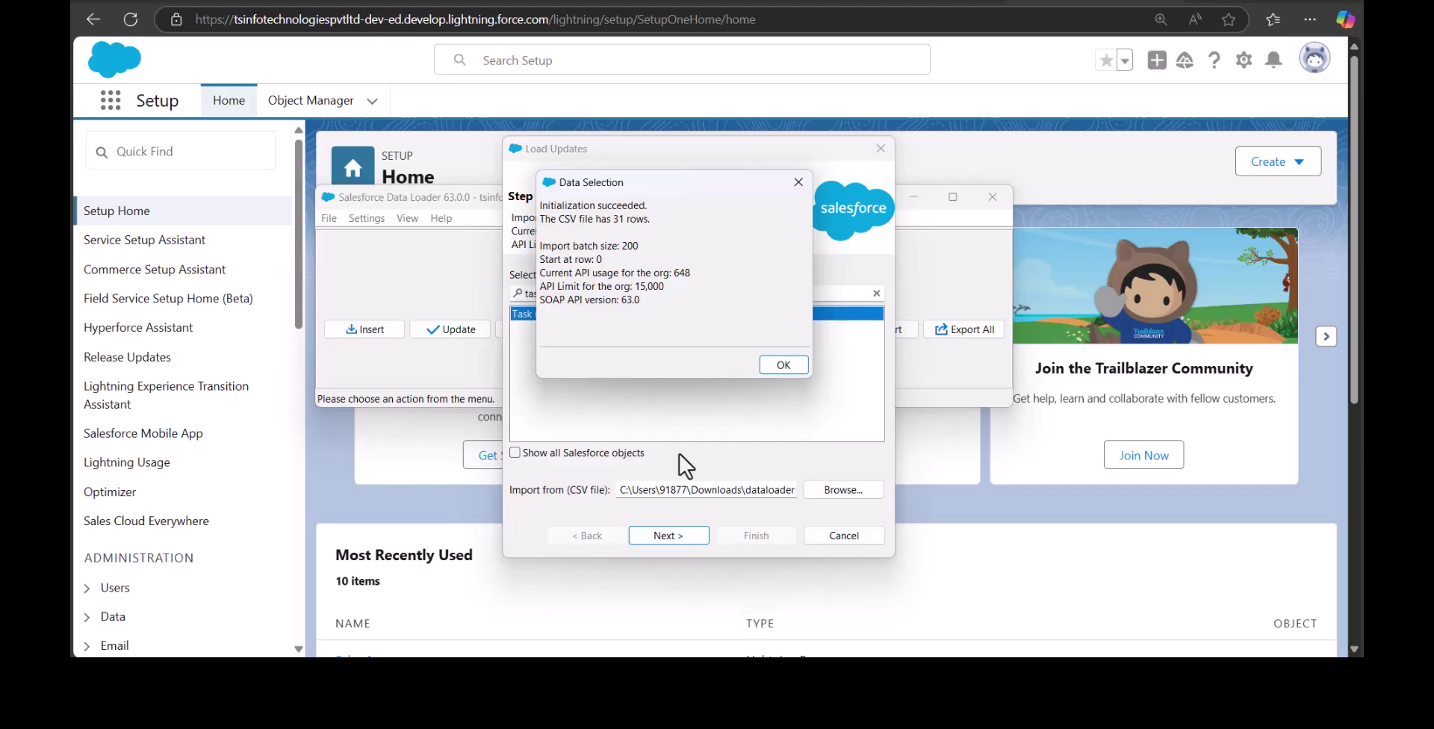
click(783, 366)
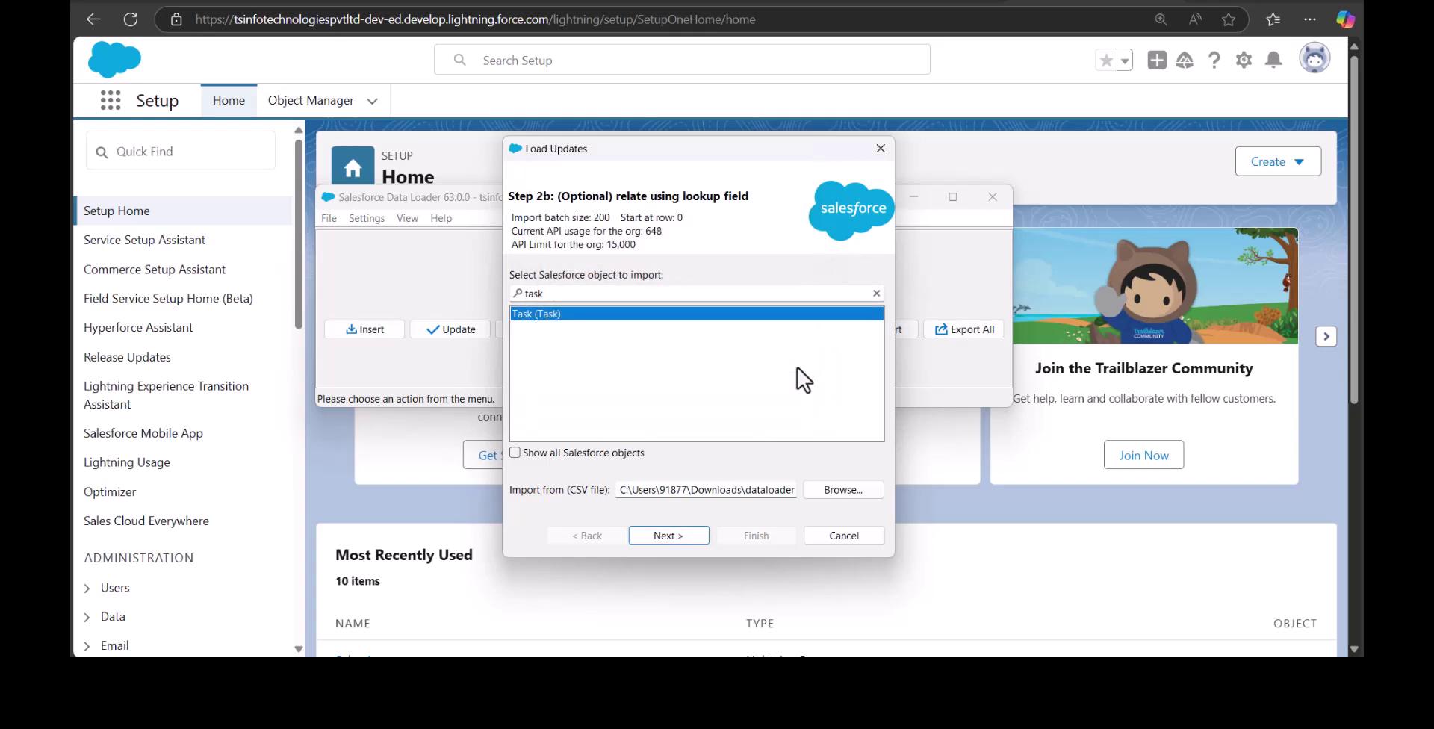
click(665, 535)
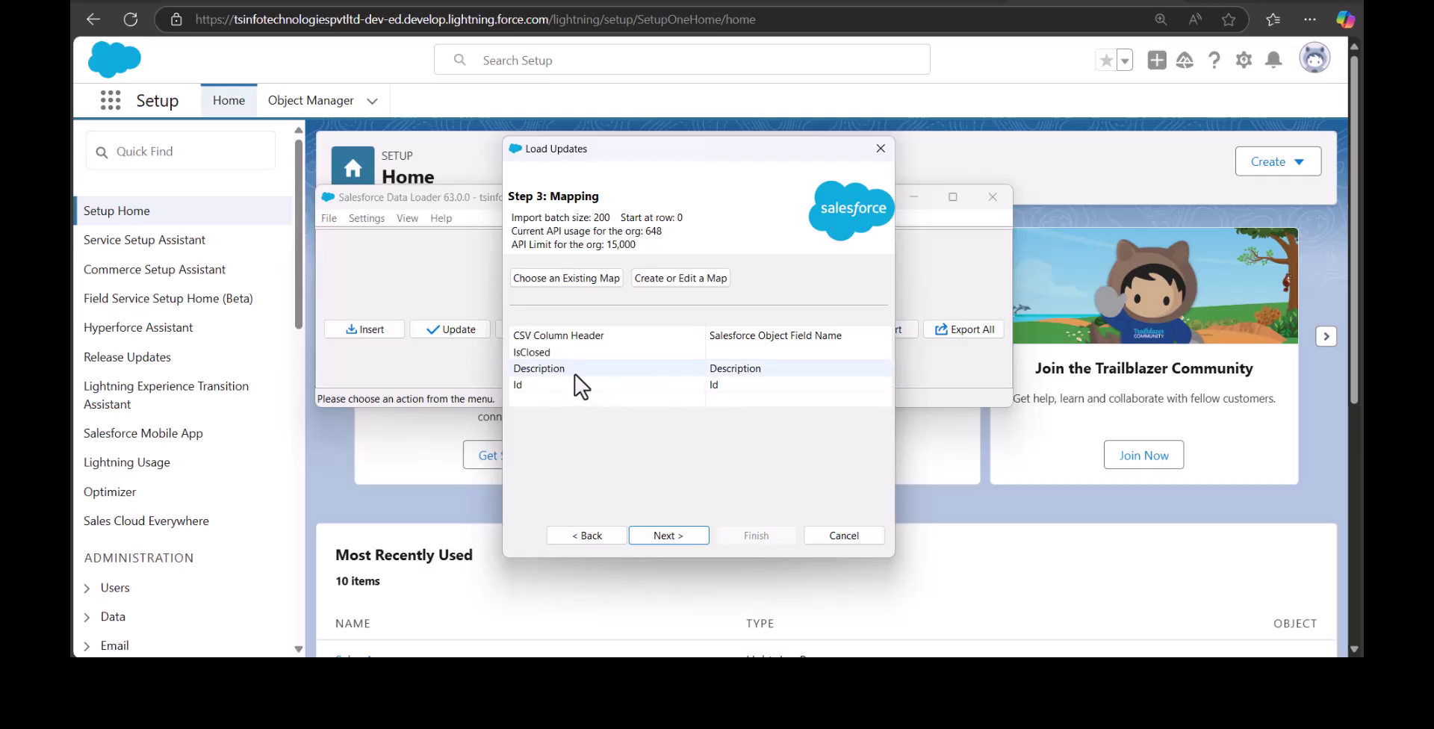
Open the field mapping for editing and search the Task fields for "isclo" and "clos"
click(681, 281)
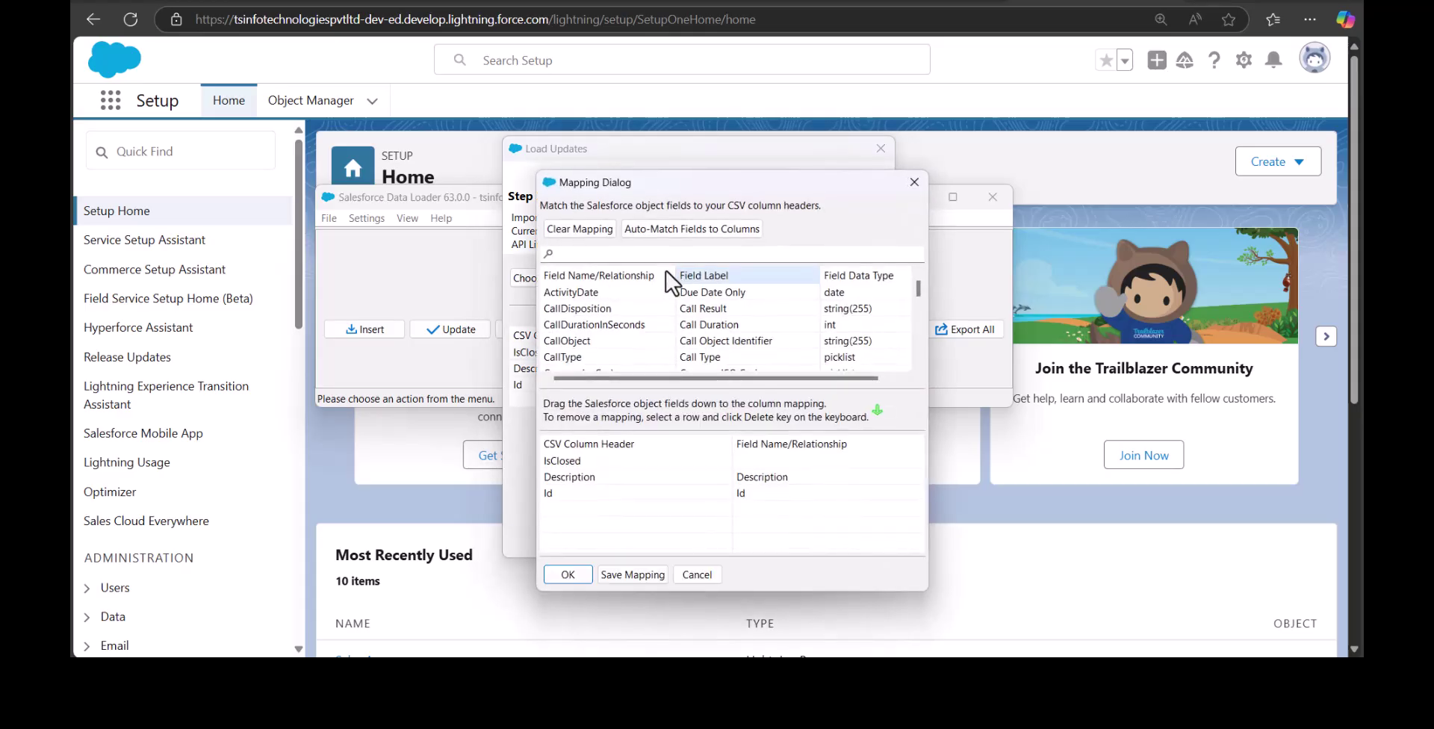
text(isclo)
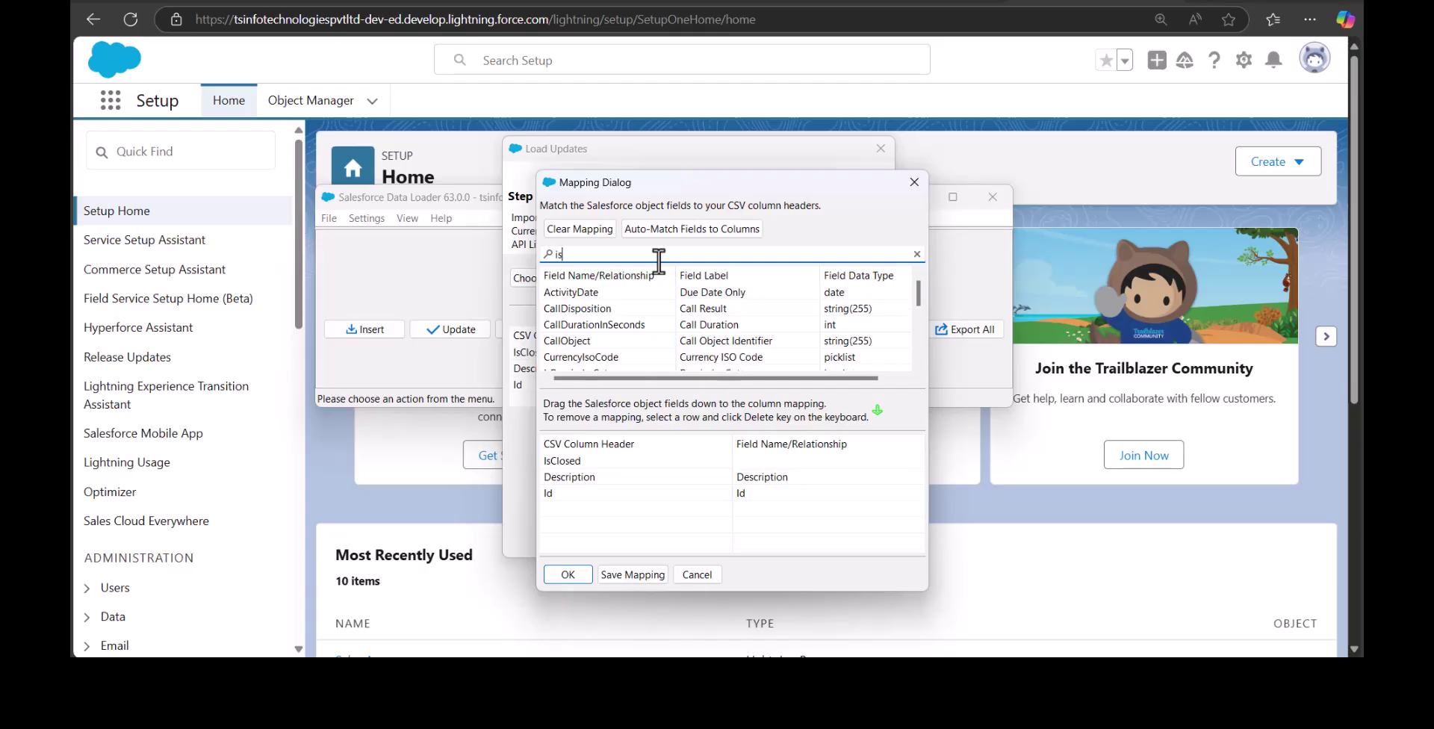
key(BackSpace)
key(BackSpace)
key(BackSpace)
key(BackSpace)
key(BackSpace)
text(clos)
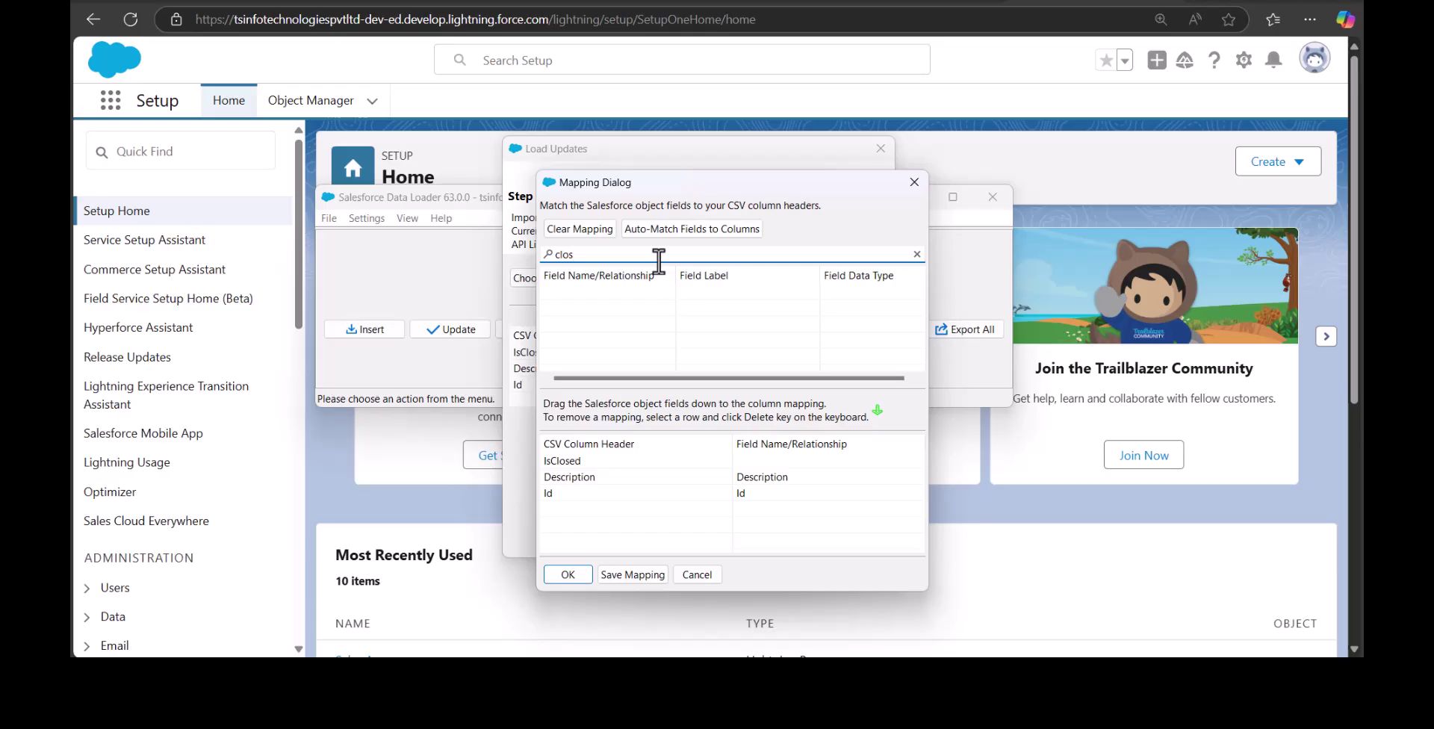
key(BackSpace)
key(BackSpace)
key(BackSpace)
key(BackSpace)
Map the IsClosed column to the Status field and accept the mapping
click(594, 307)
drag(569, 313, 755, 462)
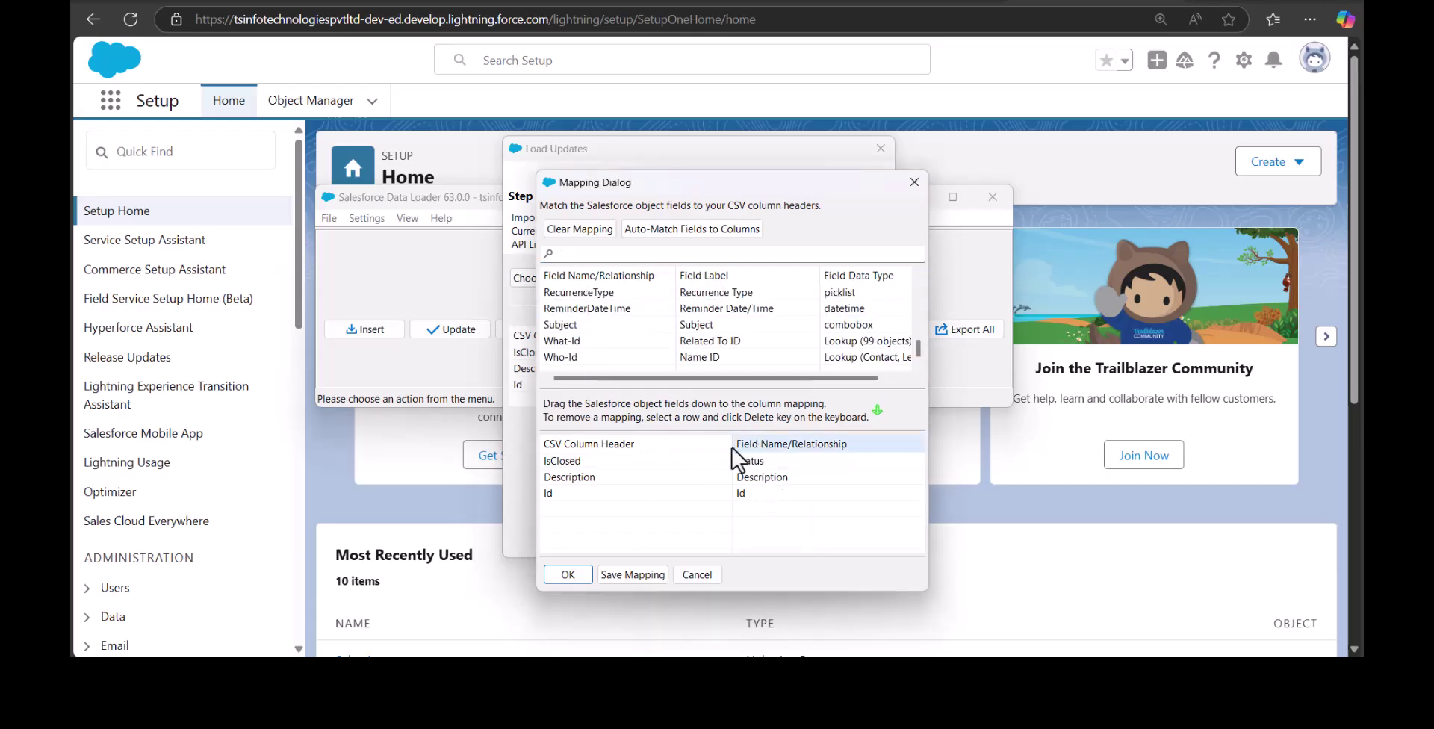
click(567, 574)
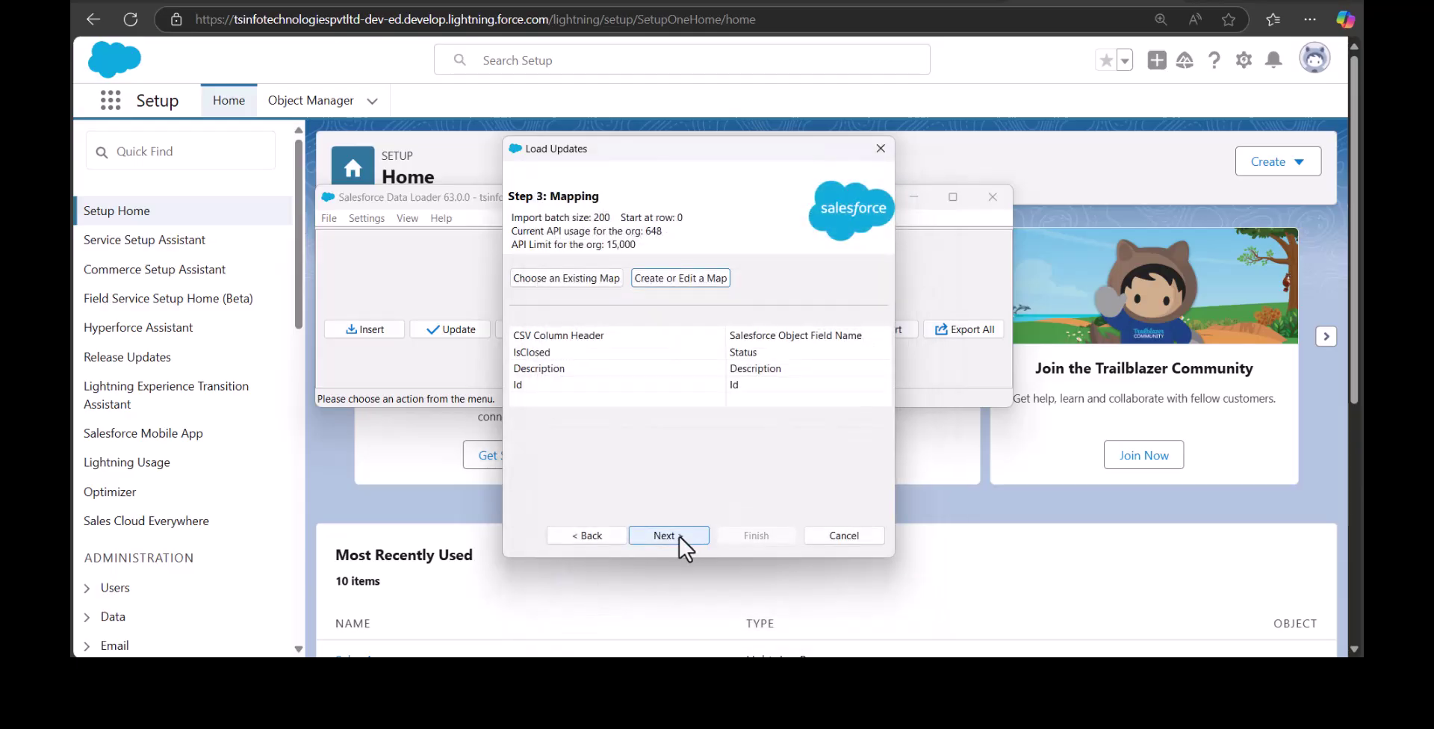
Run the Task update with this mapping and confirm updating the existing records
click(679, 536)
click(796, 535)
click(841, 403)
click(749, 541)
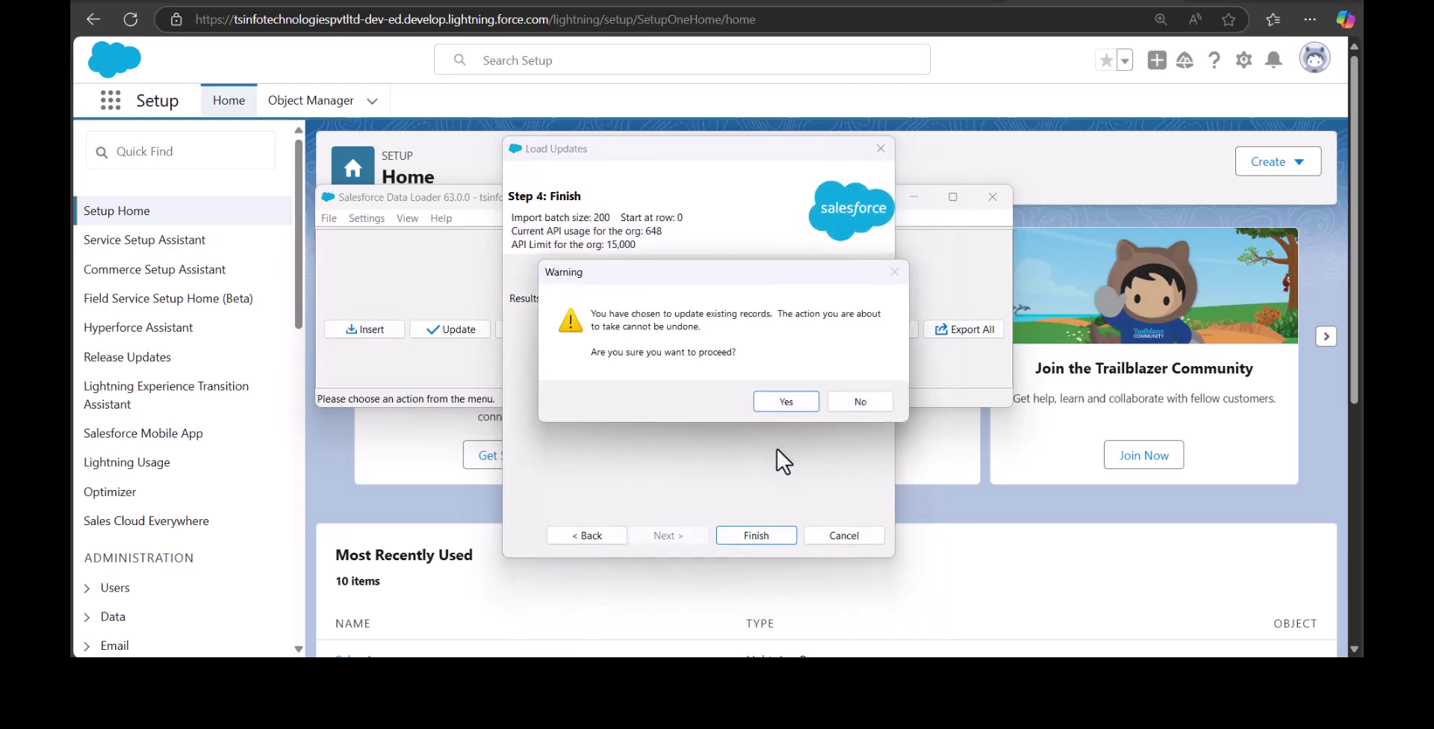
click(796, 408)
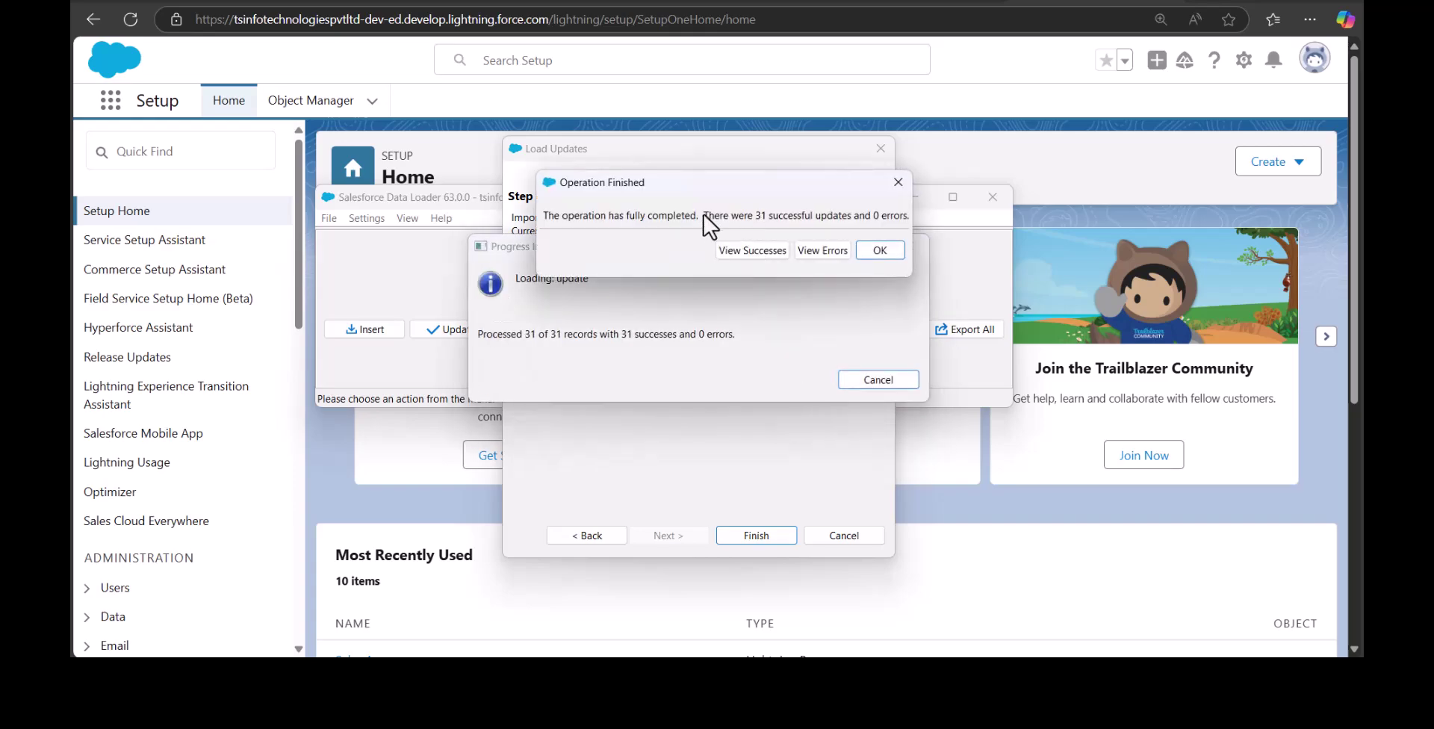
Open the list of successful updates and examine the status of each Task record
click(786, 249)
click(590, 93)
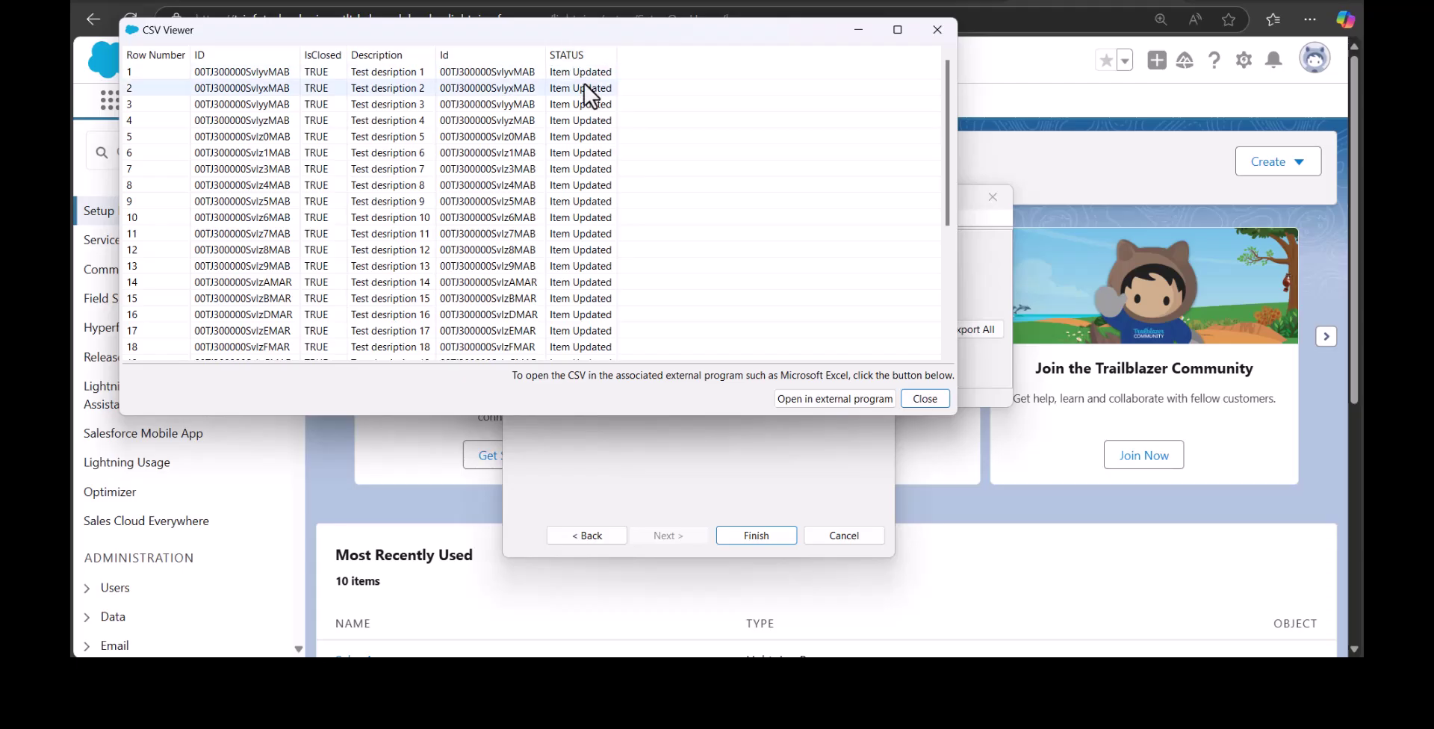
click(581, 71)
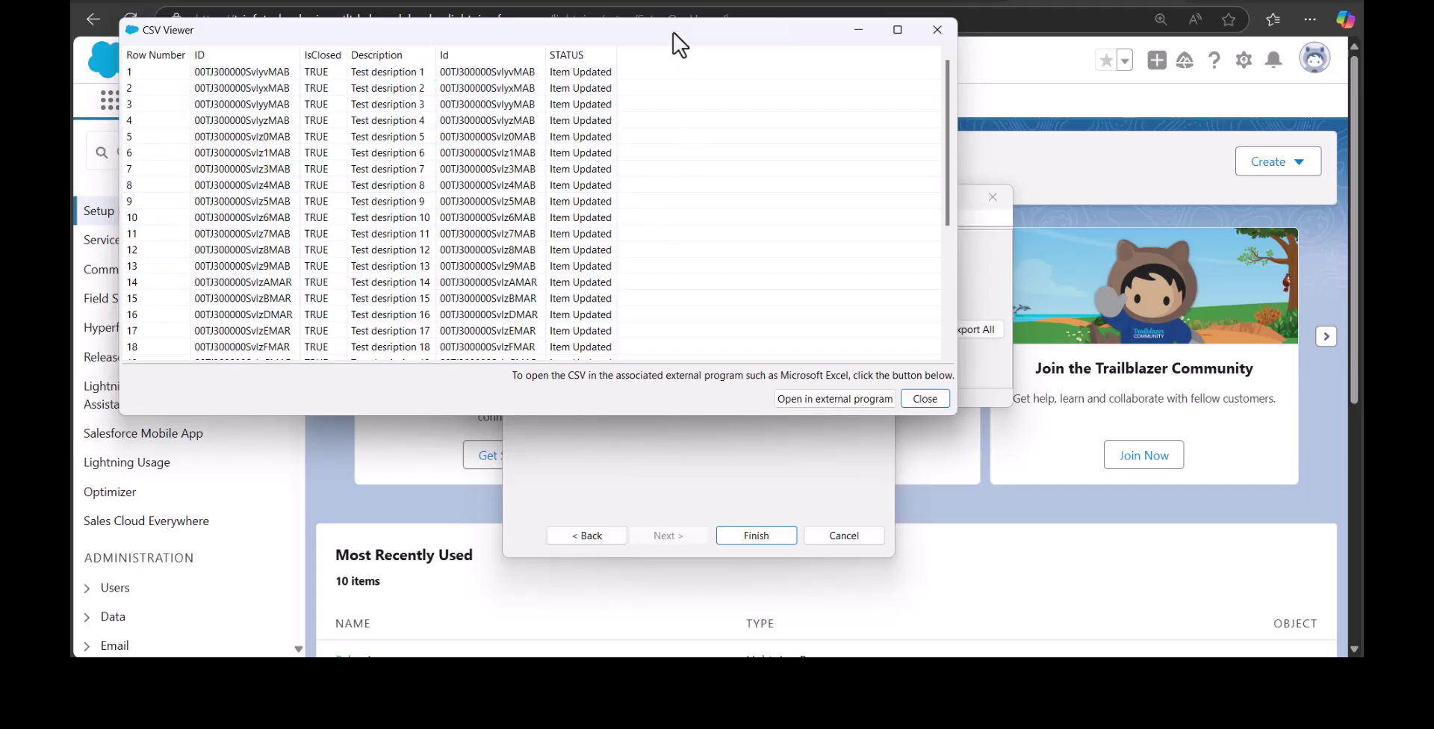
drag(672, 32, 664, 118)
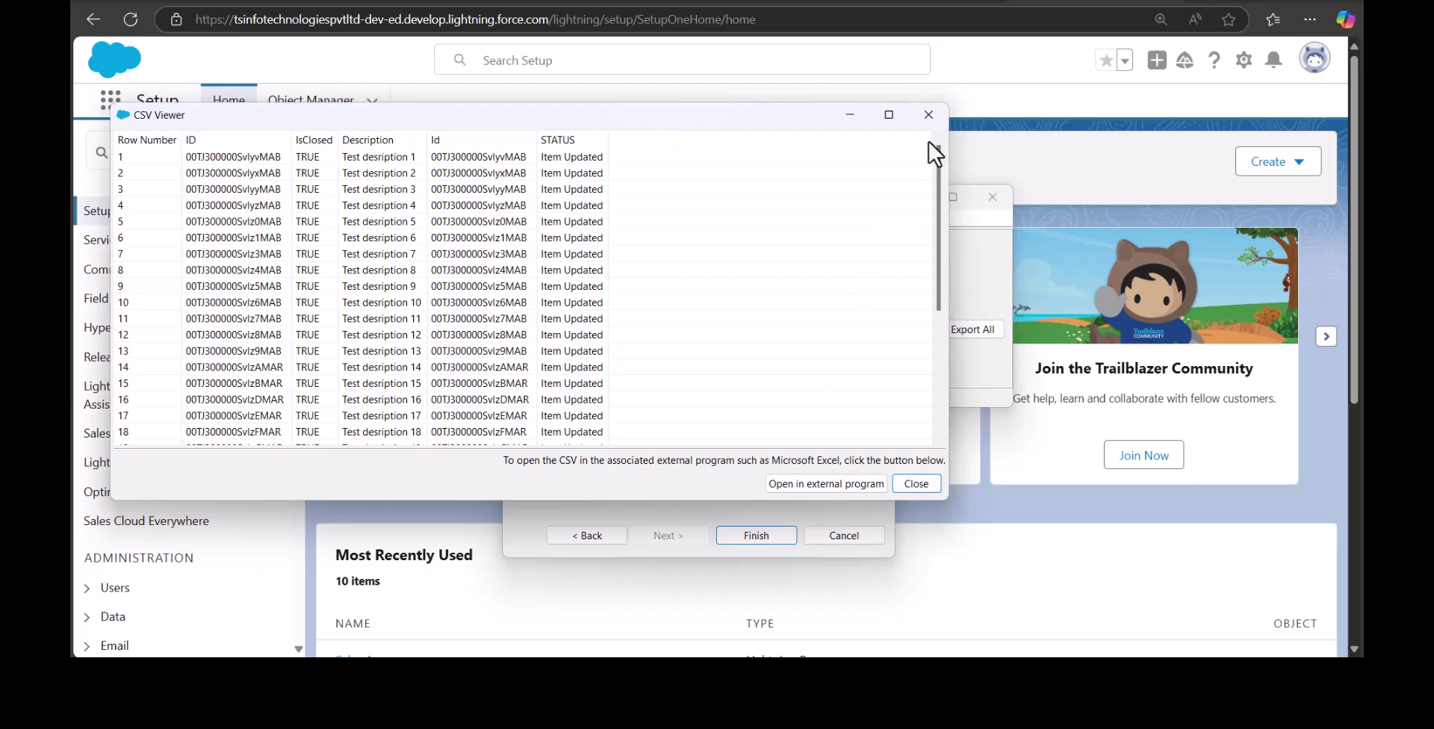